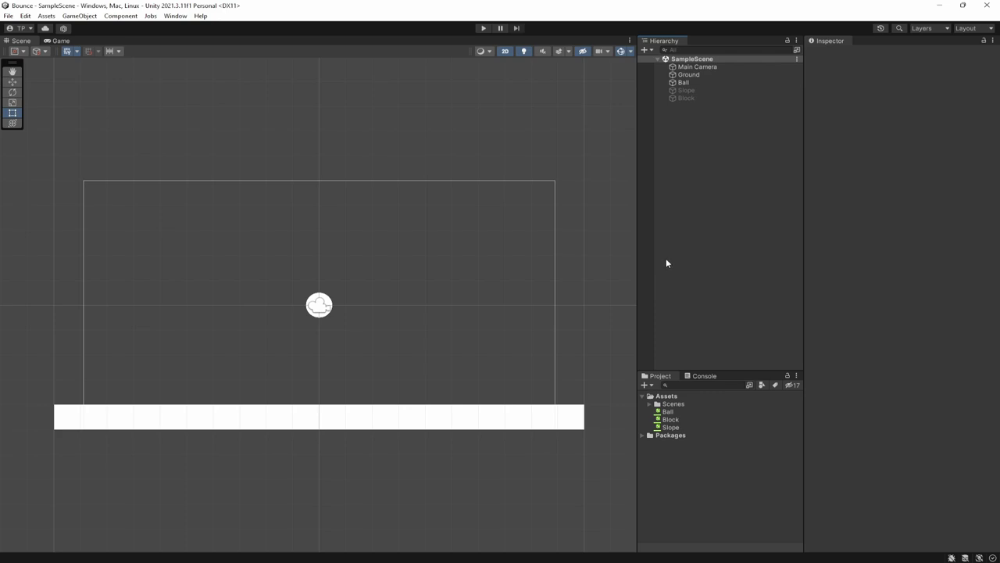
# Run the scene with the Ball selected to check its bounce and changing position, and stop the playback
pyautogui.click(683, 82)
pyautogui.click(483, 28)
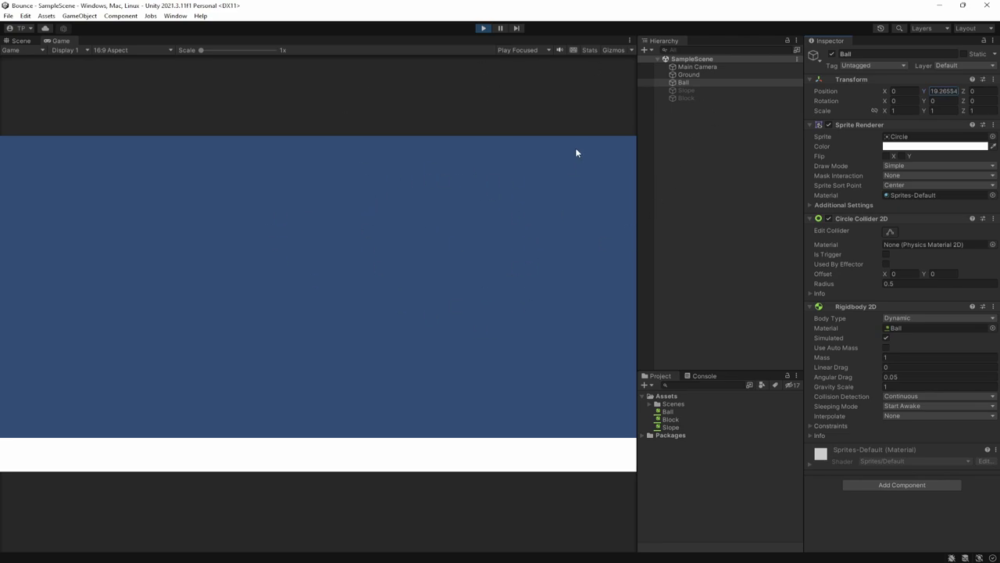
pyautogui.click(684, 82)
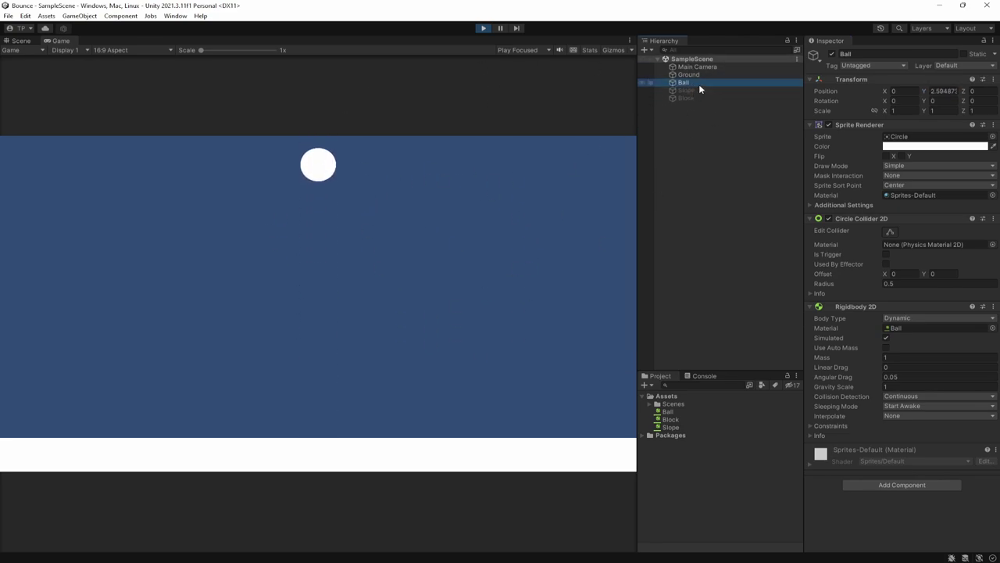
pyautogui.click(483, 28)
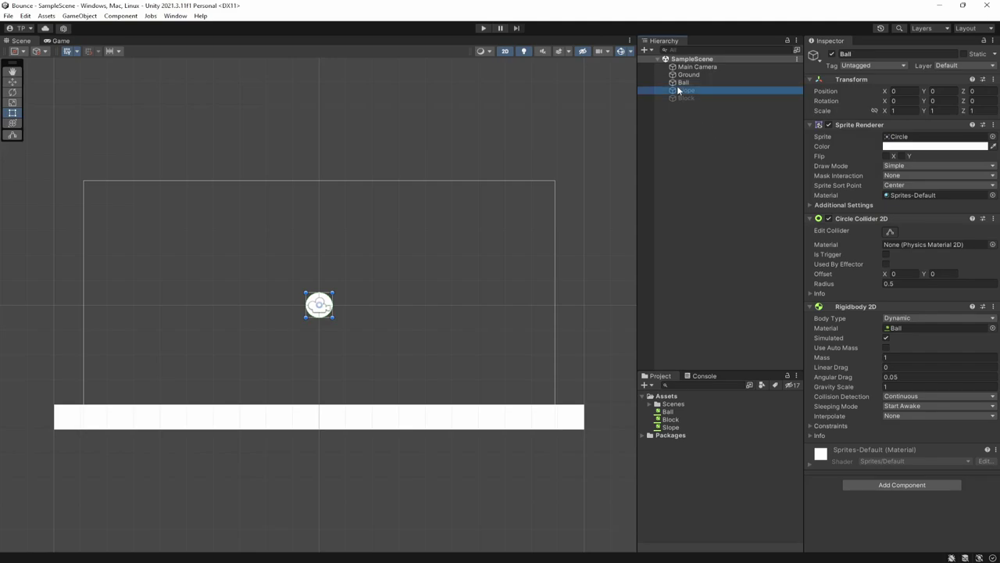
# Deactivate the Ball object and activate the Slope and Block objects in the scene
pyautogui.click(706, 90)
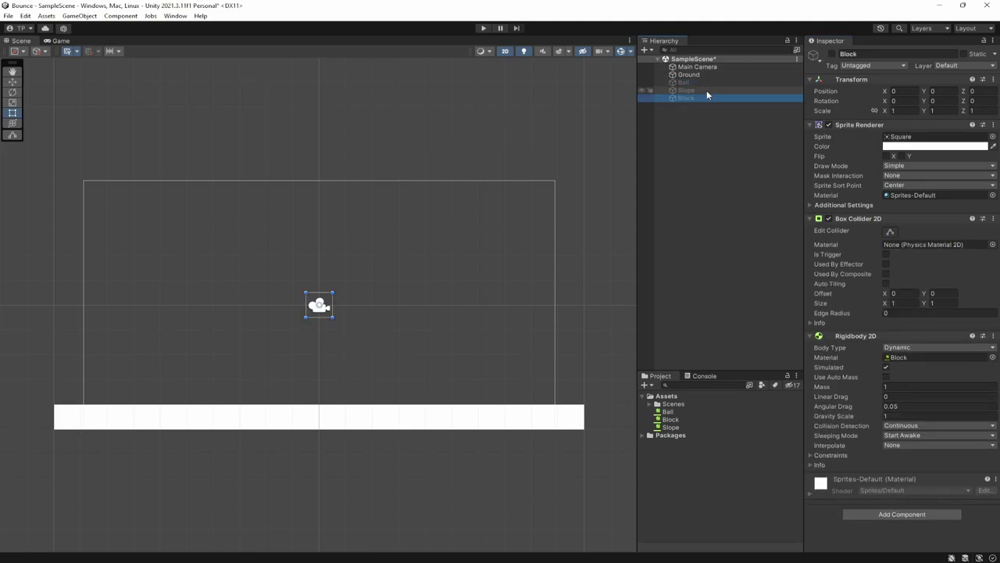
pyautogui.keyDown('ctrl'); pyautogui.click(702, 98); pyautogui.keyUp('ctrl')
pyautogui.click(832, 54)
pyautogui.click(705, 107)
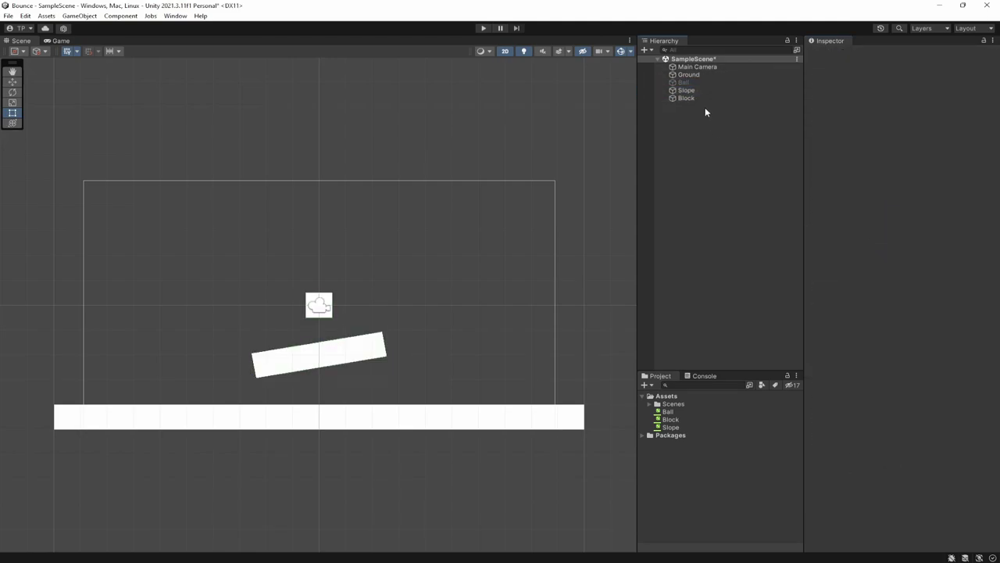
# Inspect the Slope and Block objects and the friction and bounciness of their physics materials
pyautogui.click(695, 98)
pyautogui.click(691, 91)
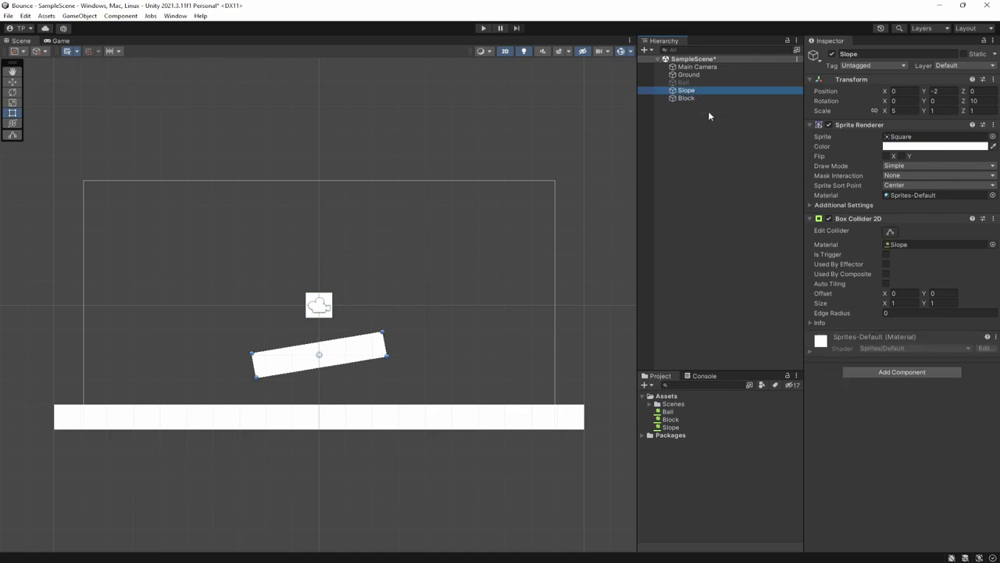
pyautogui.click(679, 427)
pyautogui.press('Up')
pyautogui.press('Up')
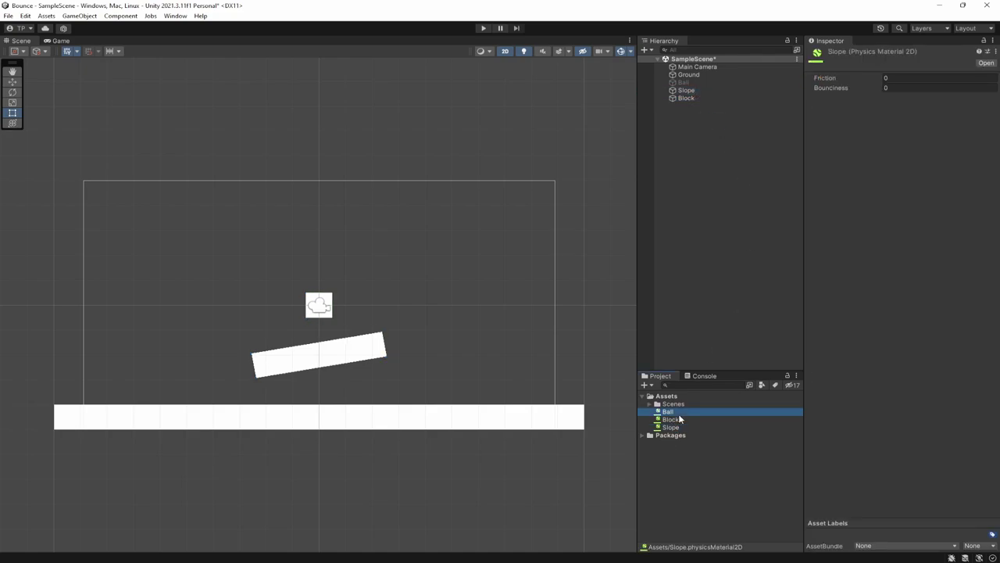
pyautogui.press('Down')
pyautogui.click(672, 427)
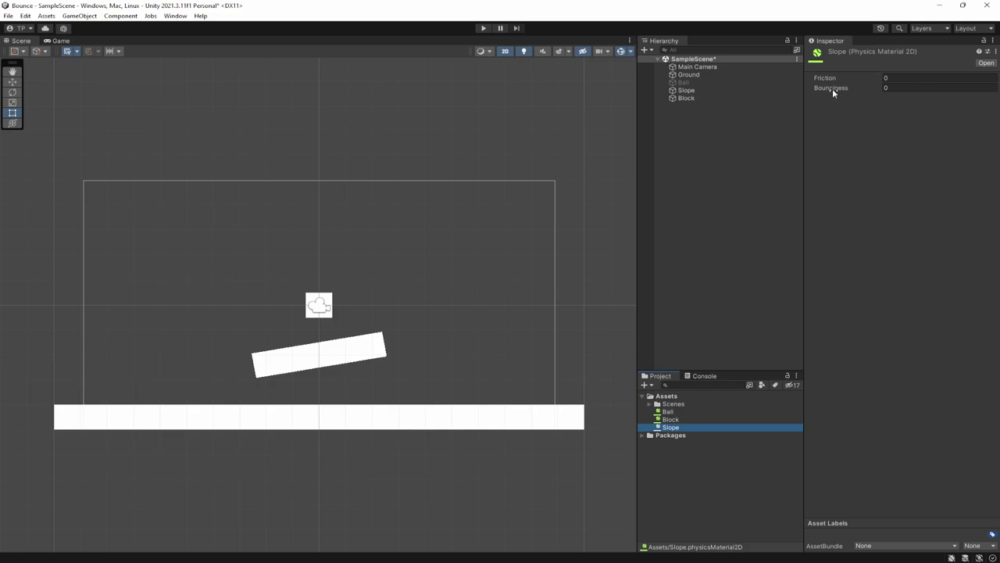
pyautogui.click(681, 419)
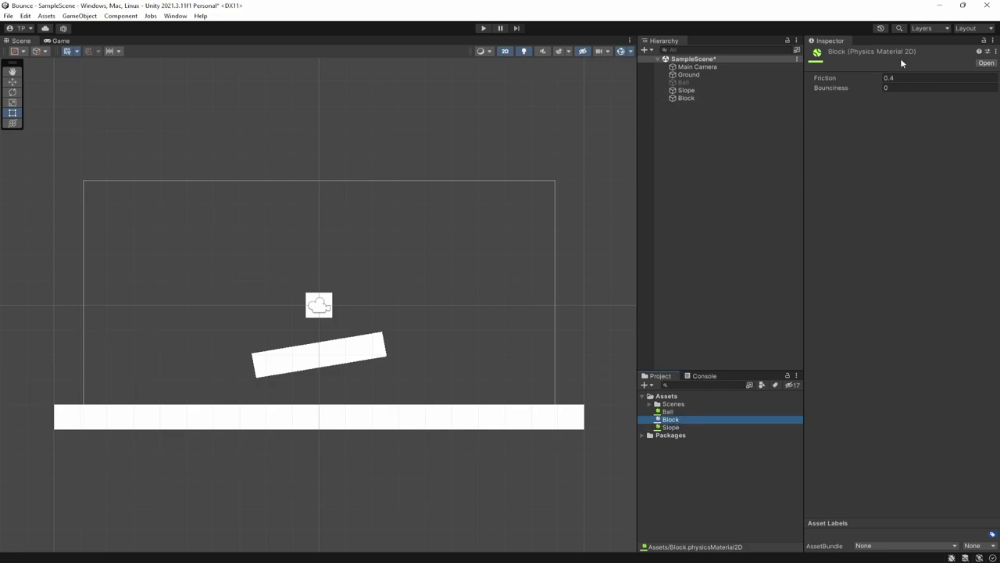
# Run the scene to check how the Block moves on the Slope, and stop the playback
pyautogui.click(709, 121)
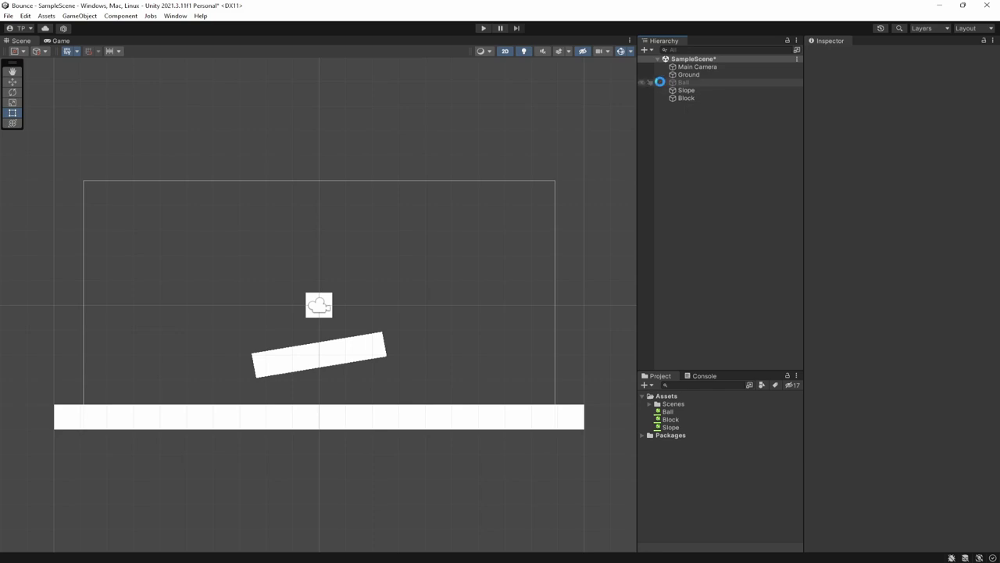
pyautogui.click(482, 28)
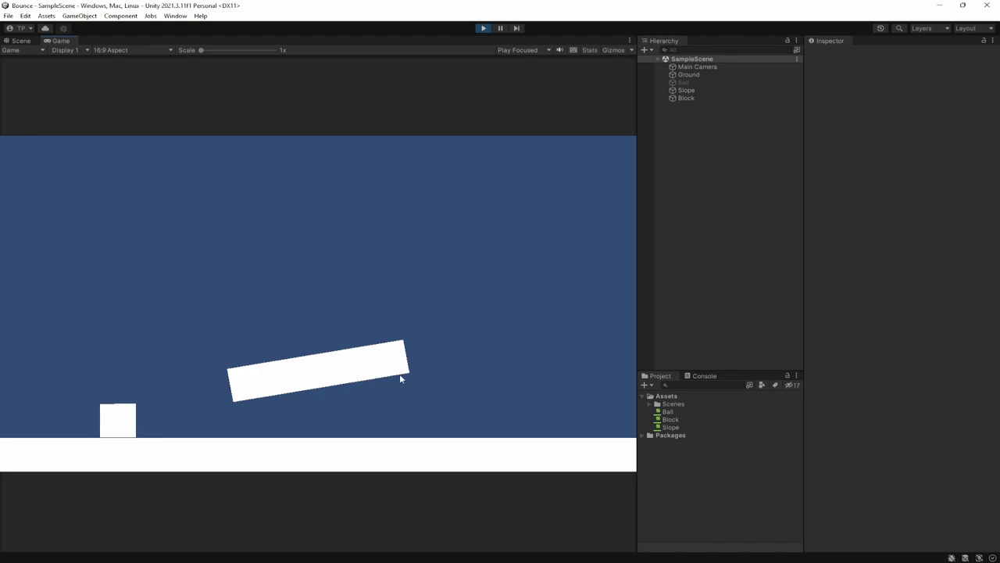
pyautogui.click(484, 28)
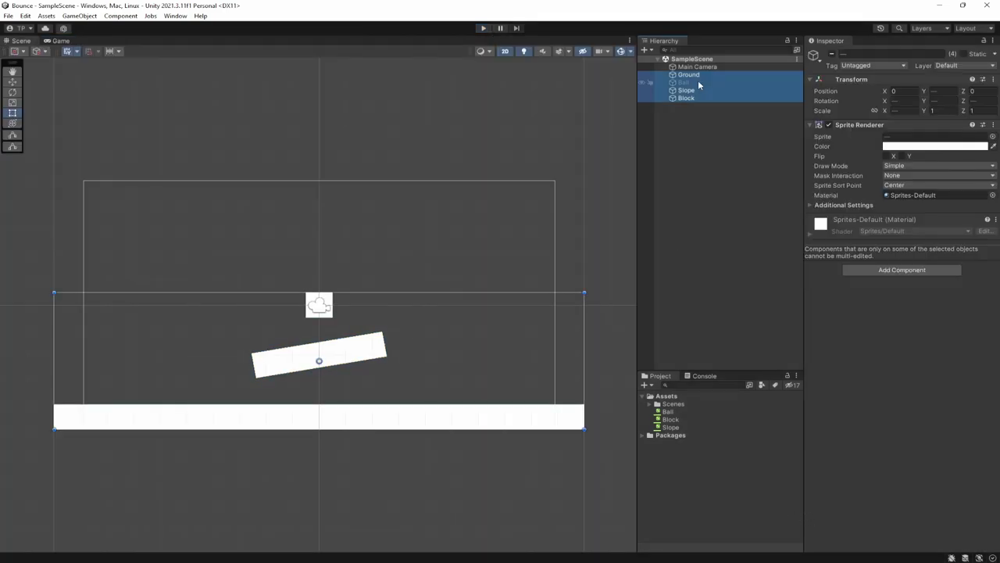
# Delete the Ball, Slope and Block objects from the scene, keeping the Ground, and save the scene
pyautogui.keyDown('ctrl'); pyautogui.click(698, 78); pyautogui.keyUp('ctrl')
pyautogui.press('Delete')
pyautogui.click(690, 77)
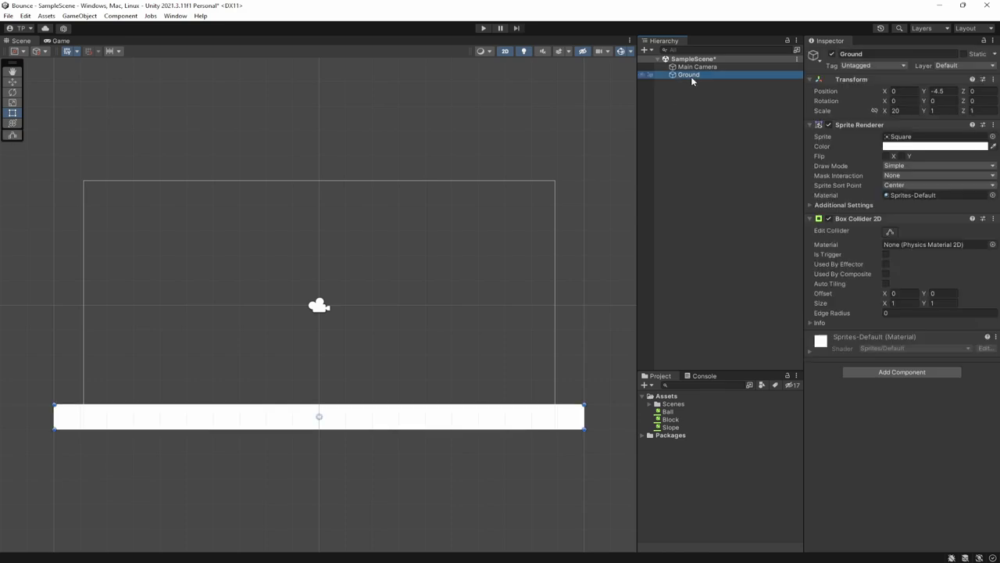
pyautogui.hotkey('ctrl', 's')
# Delete the Ball, Block and Slope physics materials from the project assets
pyautogui.click(671, 427)
pyautogui.keyDown('shift'); pyautogui.click(669, 412); pyautogui.keyUp('shift')
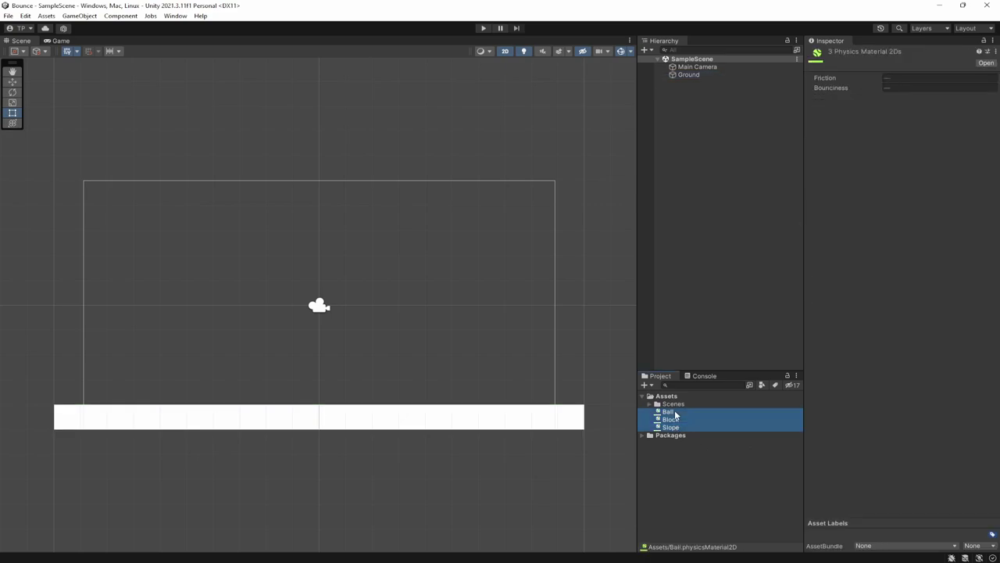
pyautogui.press('Delete')
pyautogui.click(526, 308)
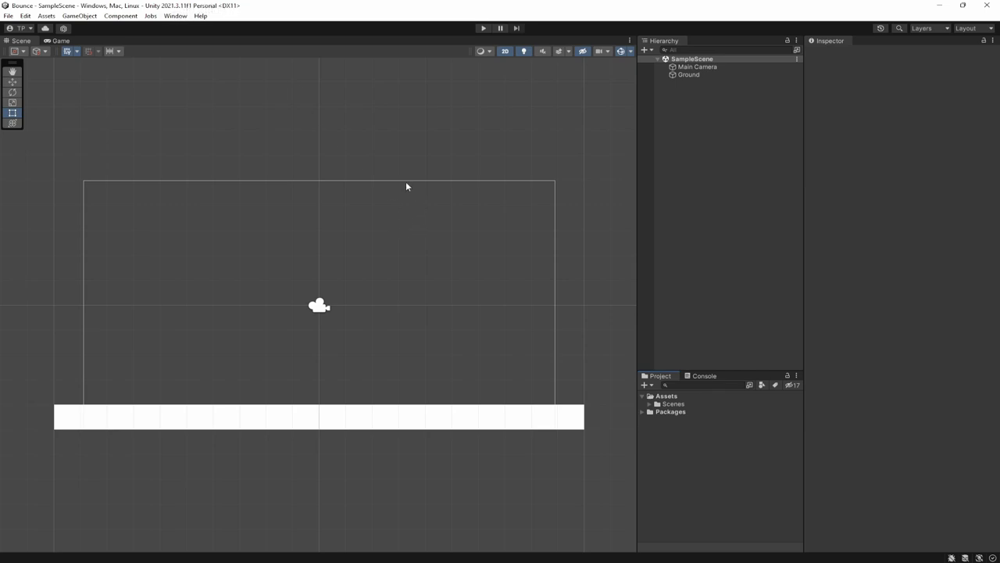
# Create a 2D circle sprite named Ball in the scene and reset its transform
pyautogui.rightClick(675, 135)
pyautogui.moveTo(707, 265)
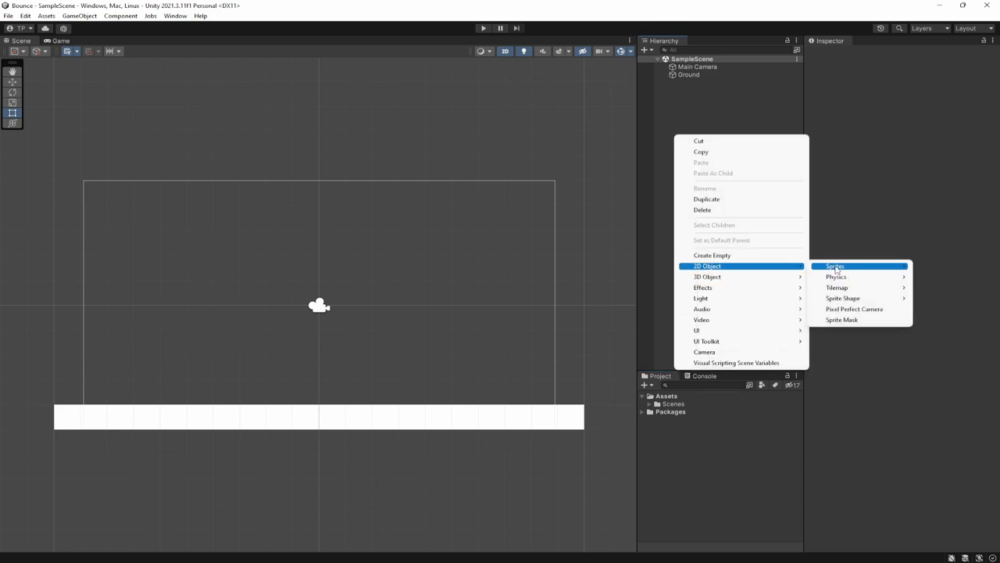
pyautogui.moveTo(834, 266)
pyautogui.click(749, 277)
pyautogui.write('Ball')
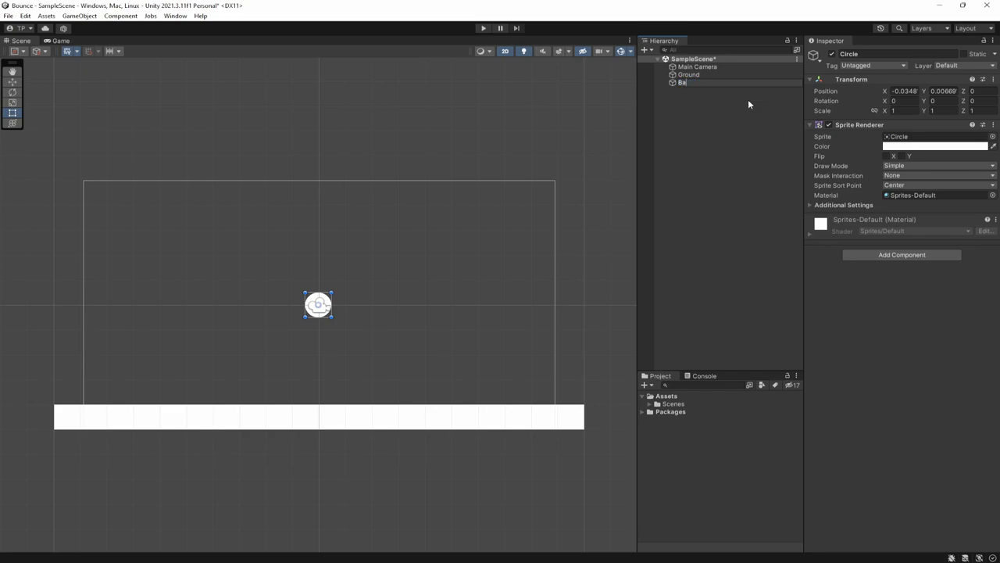
pyautogui.press('Return')
pyautogui.hotkey('ctrl', 's')
pyautogui.rightClick(850, 81)
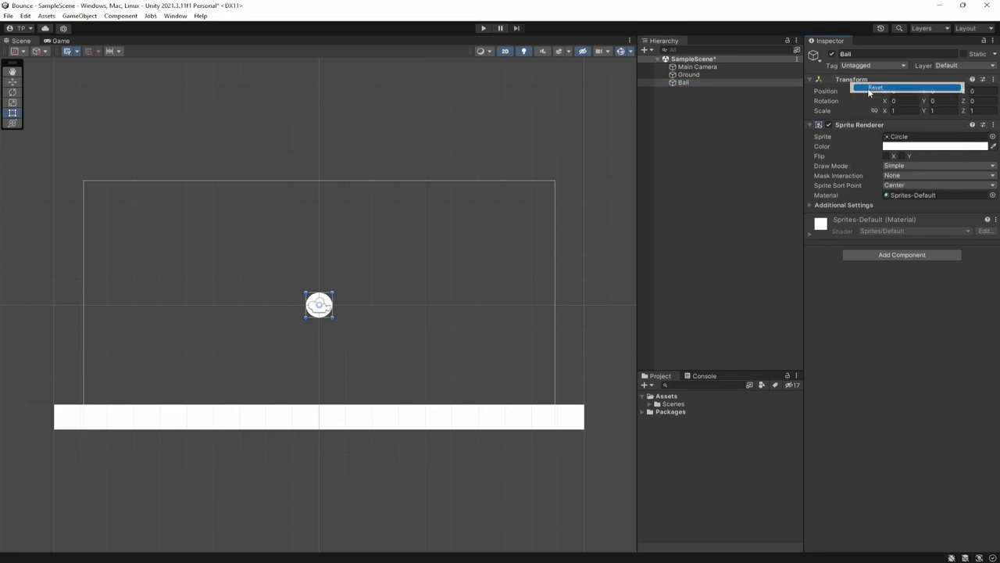
pyautogui.click(860, 90)
# Add Rigidbody 2D and Circle Collider 2D components to the Ball and save the scene
pyautogui.click(900, 255)
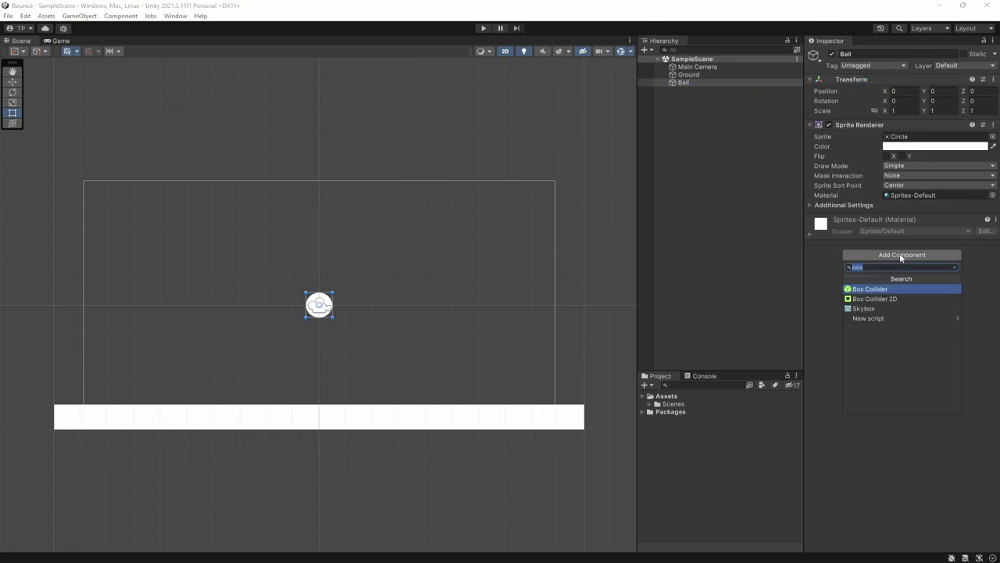
pyautogui.write('rigi')
pyautogui.click(892, 299)
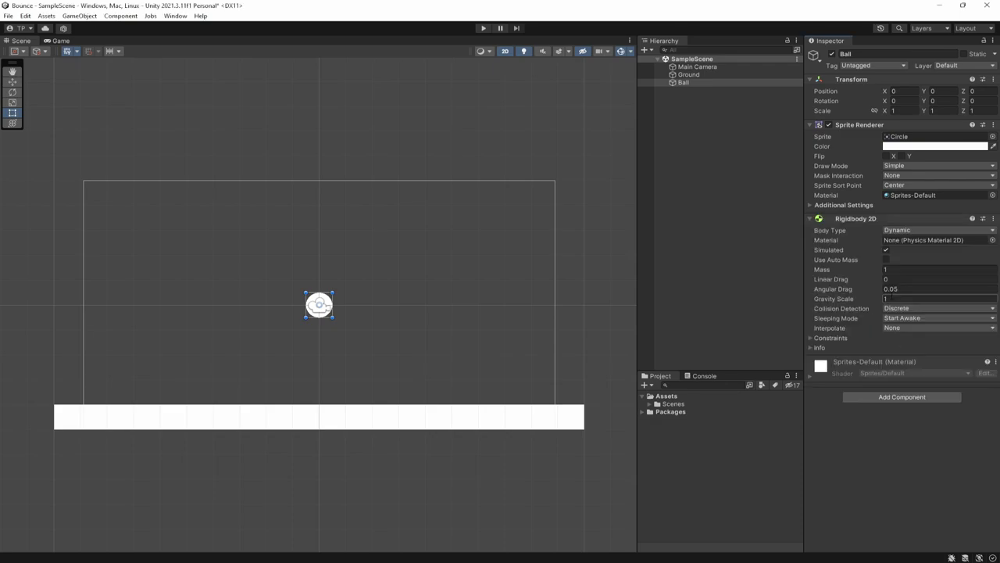
pyautogui.click(922, 397)
pyautogui.write('circ')
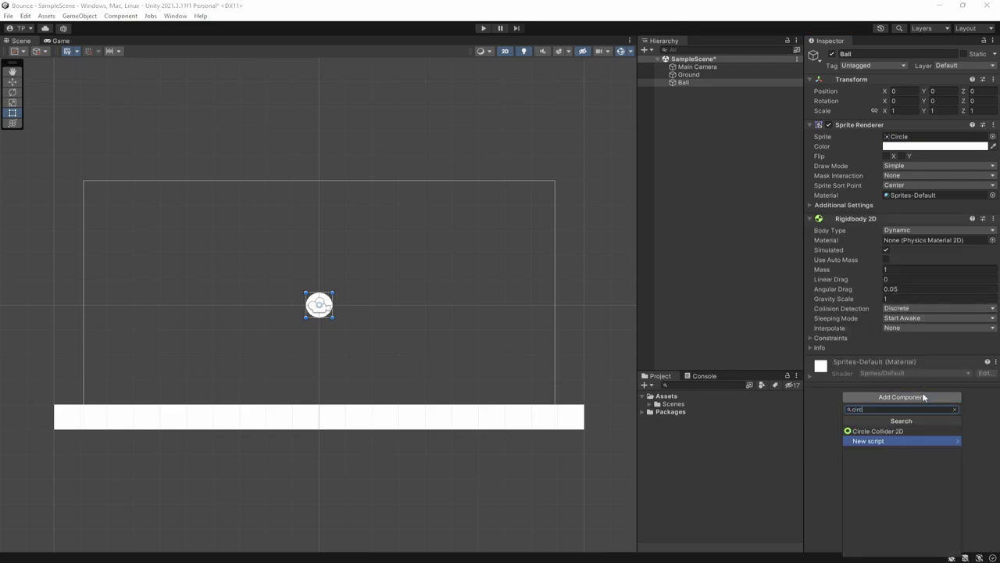
pyautogui.press('Return')
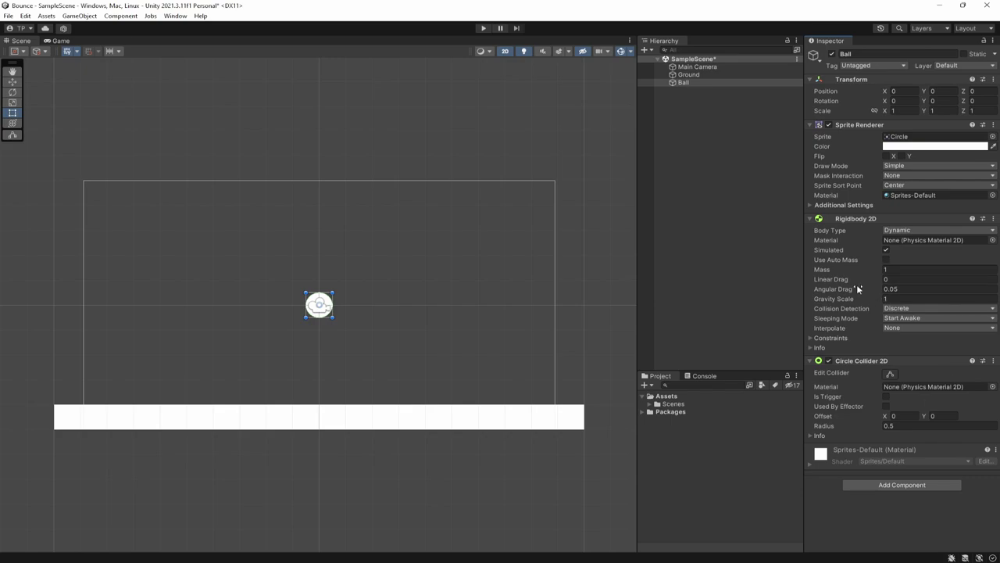
pyautogui.hotkey('ctrl', 's')
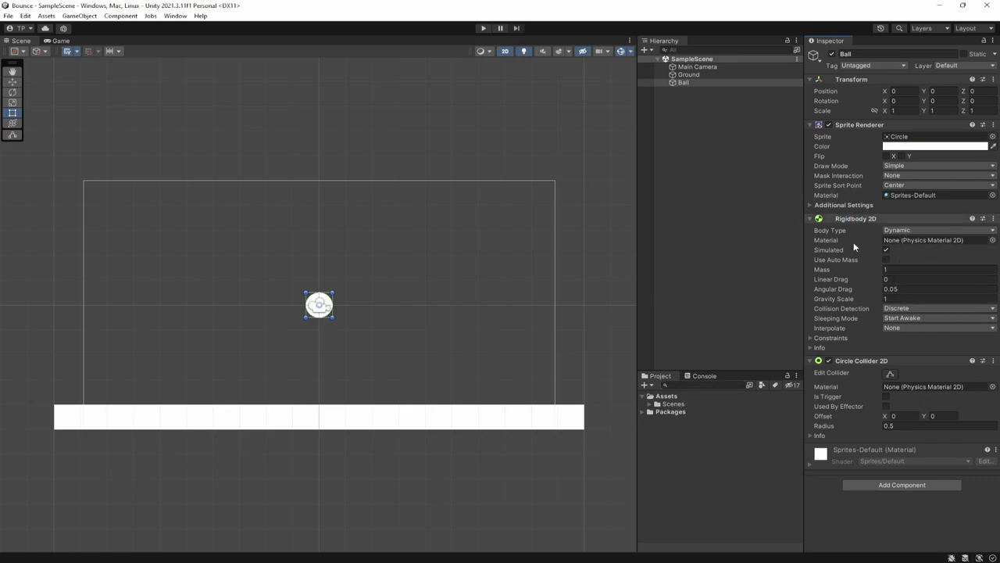
# Run the scene to check how the new Ball lands on the Ground, and stop the playback
pyautogui.click(958, 308)
pyautogui.click(775, 247)
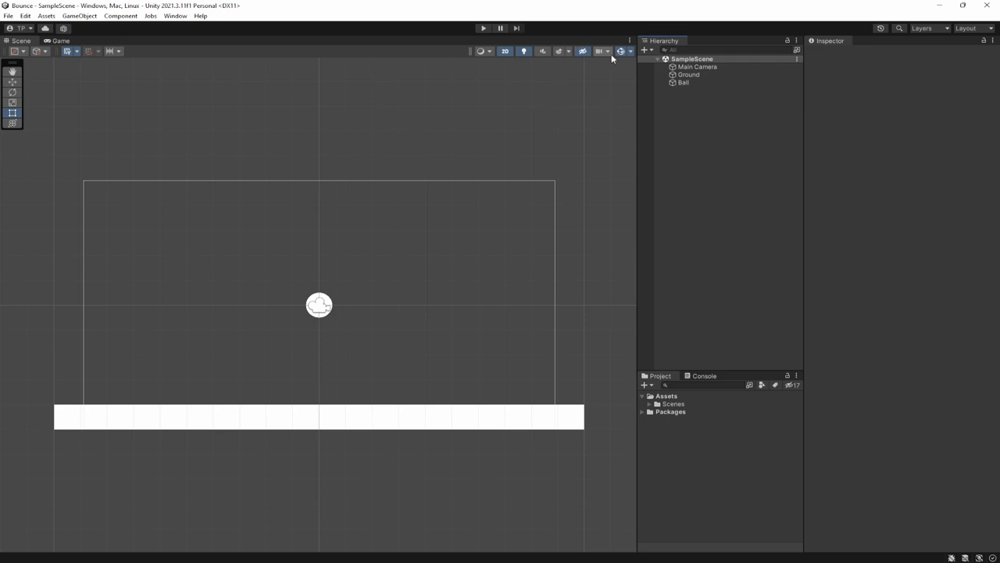
pyautogui.click(483, 28)
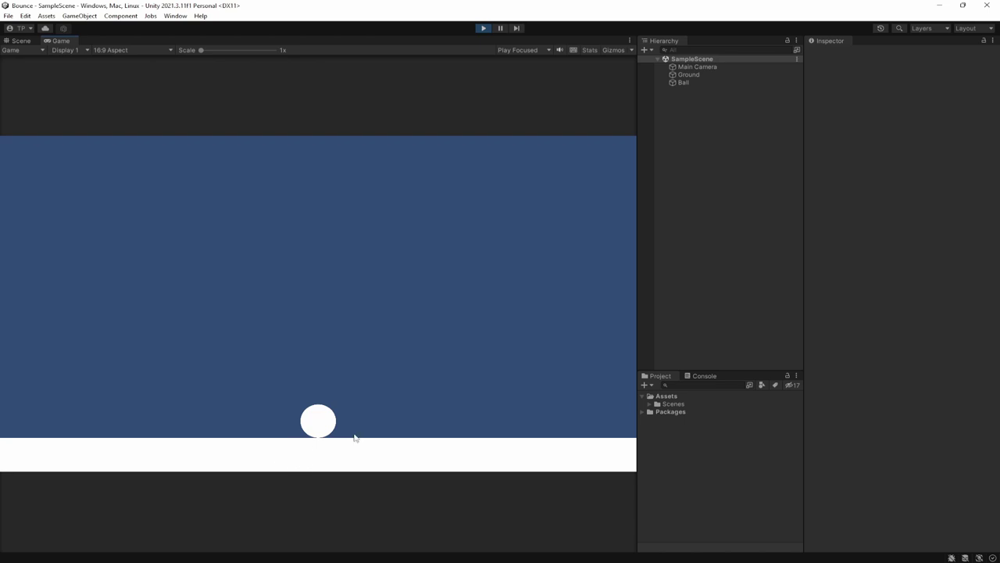
pyautogui.click(483, 28)
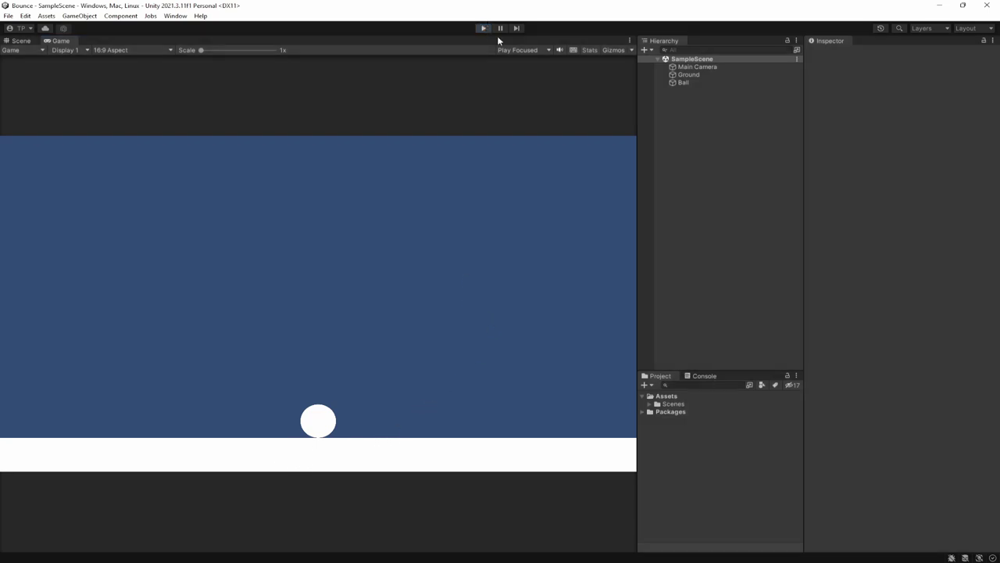
# Create a Physics Material 2D named Ball in the Assets folder
pyautogui.click(706, 83)
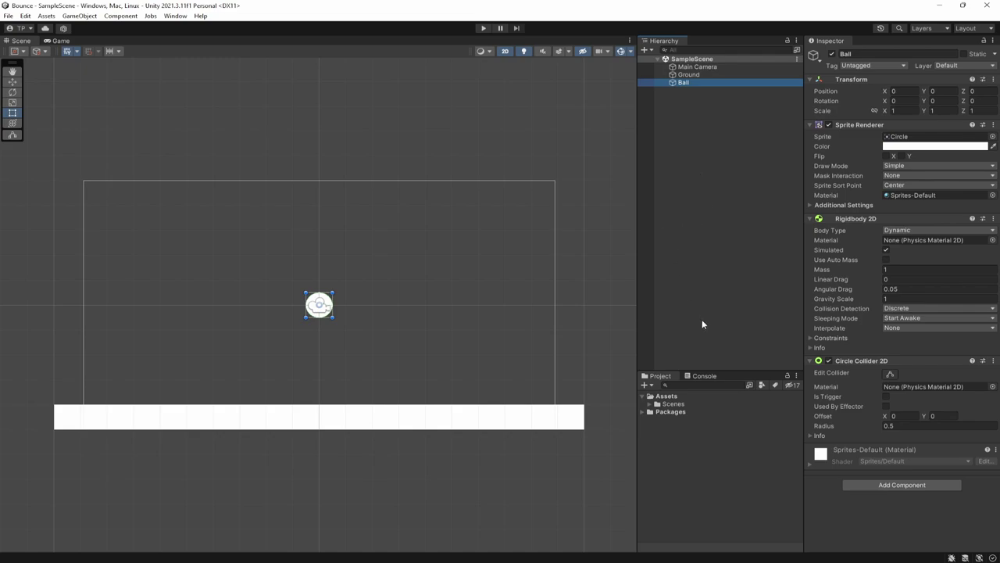
pyautogui.click(680, 412)
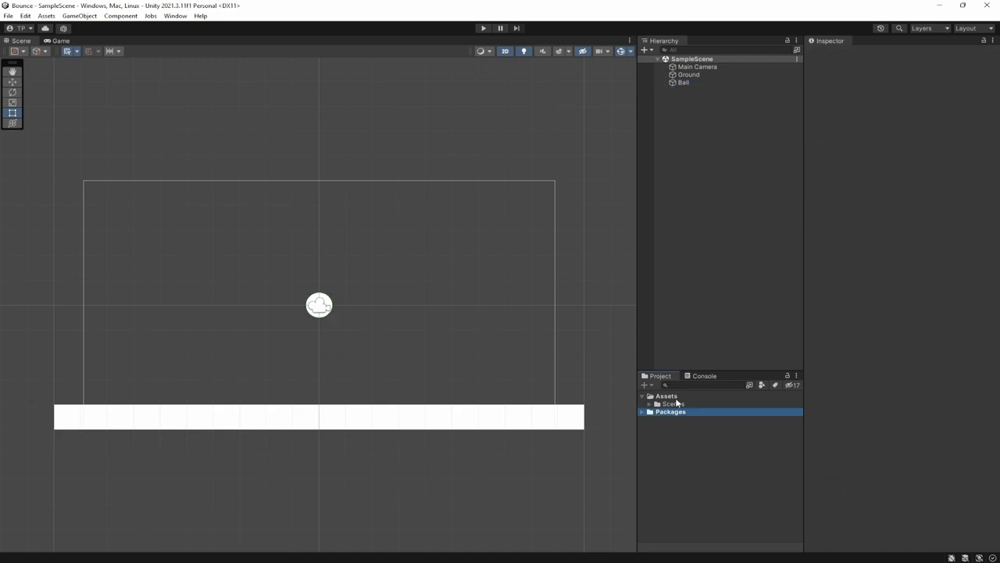
pyautogui.click(670, 396)
pyautogui.rightClick(674, 397)
pyautogui.moveTo(750, 140)
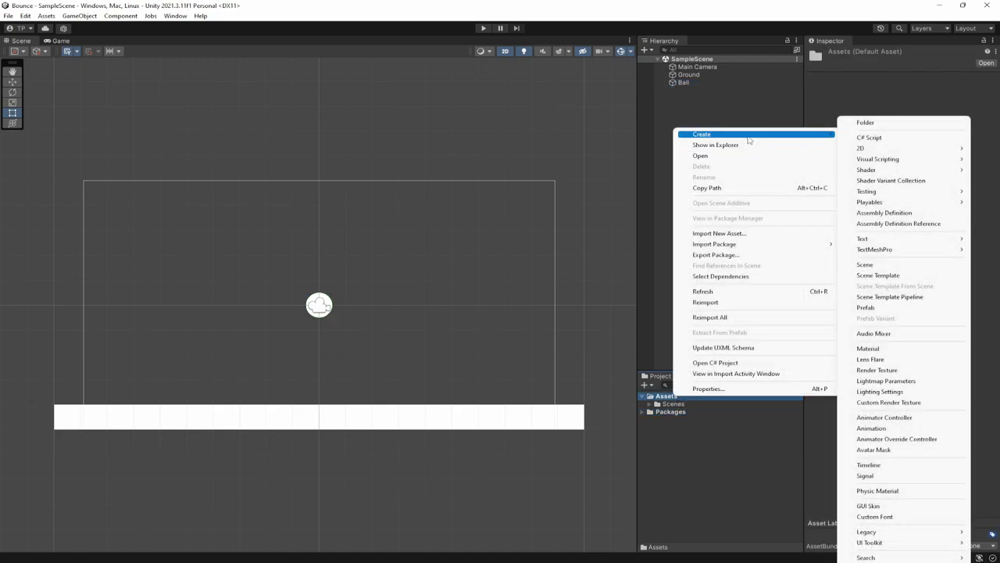
pyautogui.moveTo(907, 149)
pyautogui.click(793, 183)
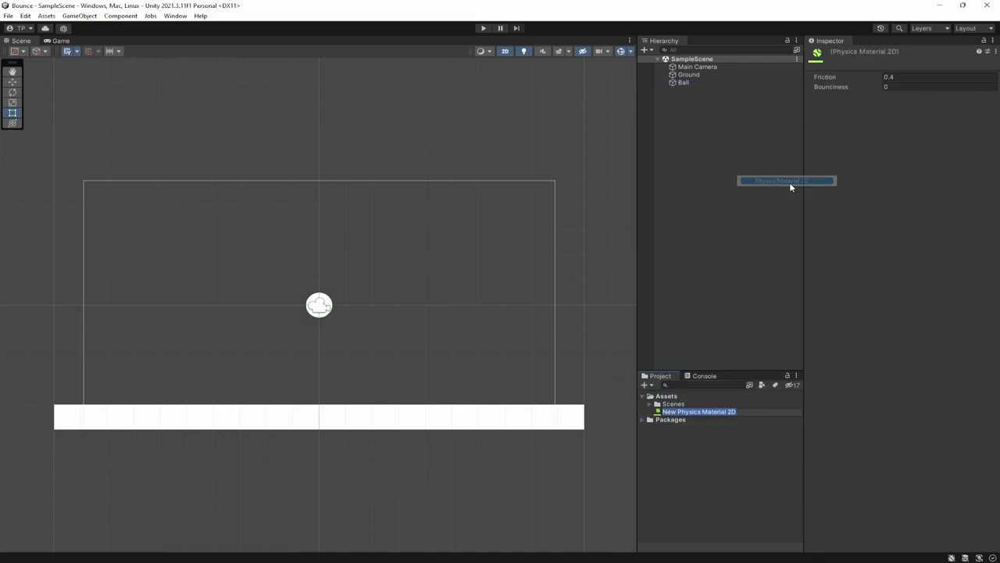
pyautogui.write('Ball')
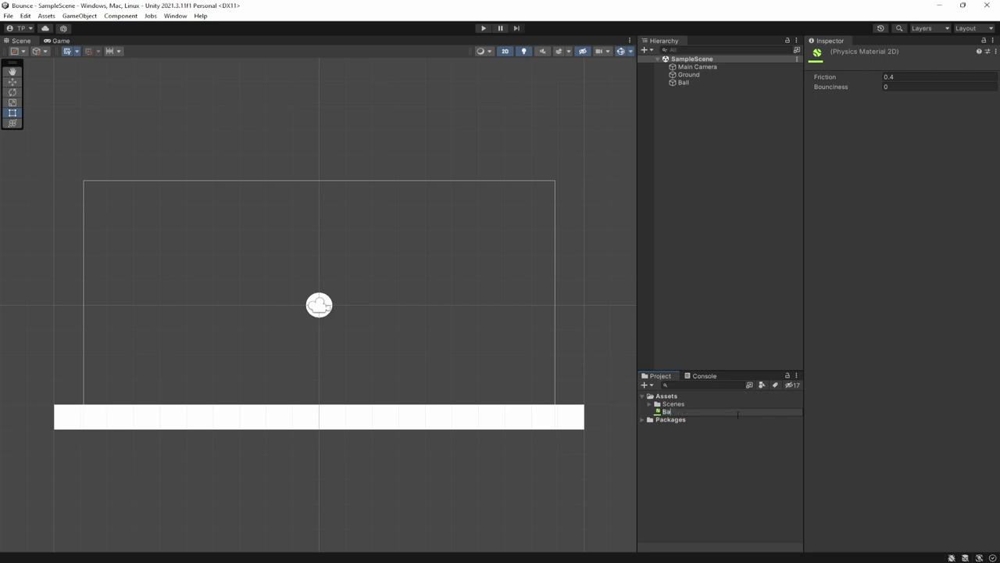
pyautogui.press('Return')
# Assign the Ball physics material to both the Rigidbody 2D and the Circle Collider 2D of the Ball object
pyautogui.click(684, 82)
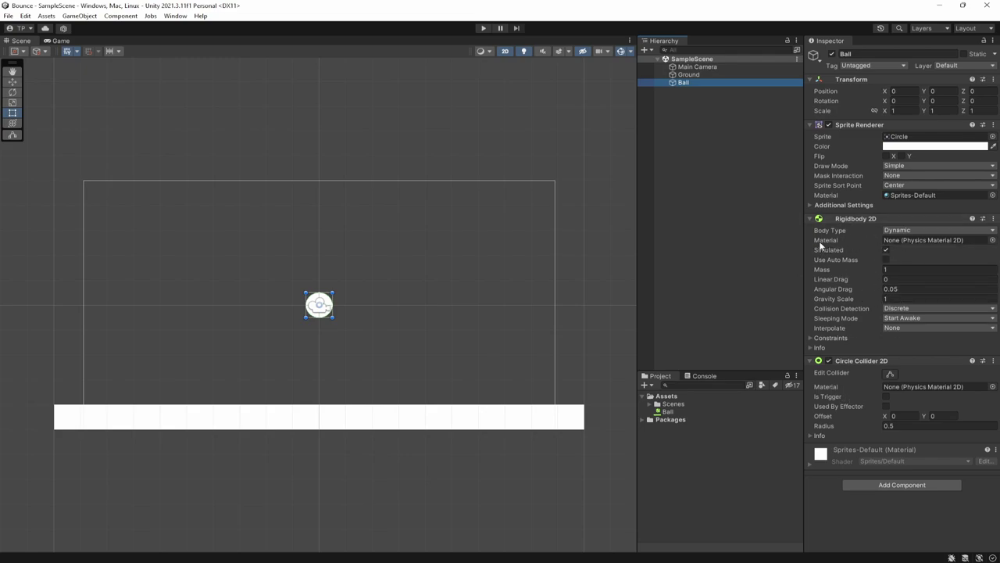
pyautogui.click(993, 240)
pyautogui.doubleClick(649, 291)
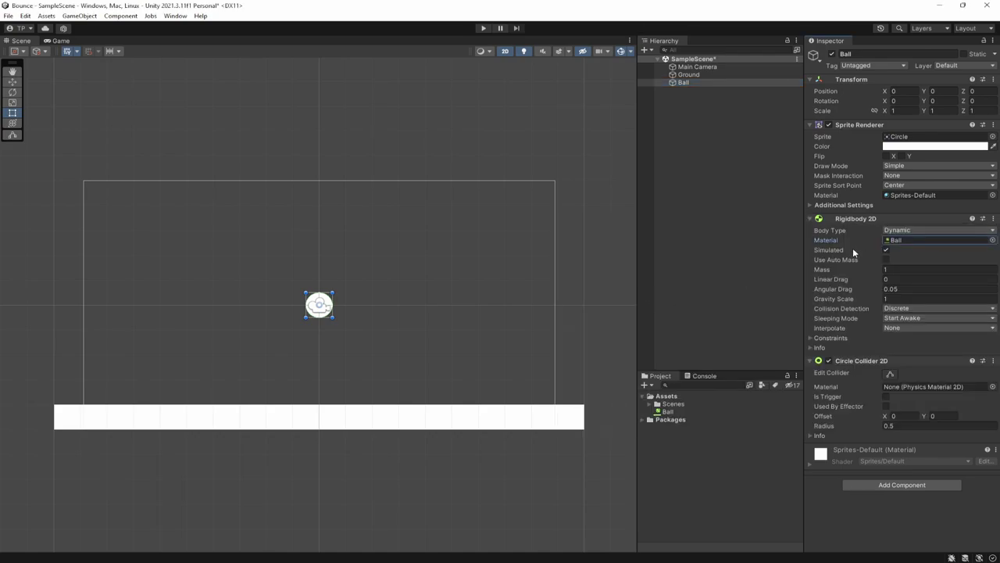
pyautogui.click(992, 386)
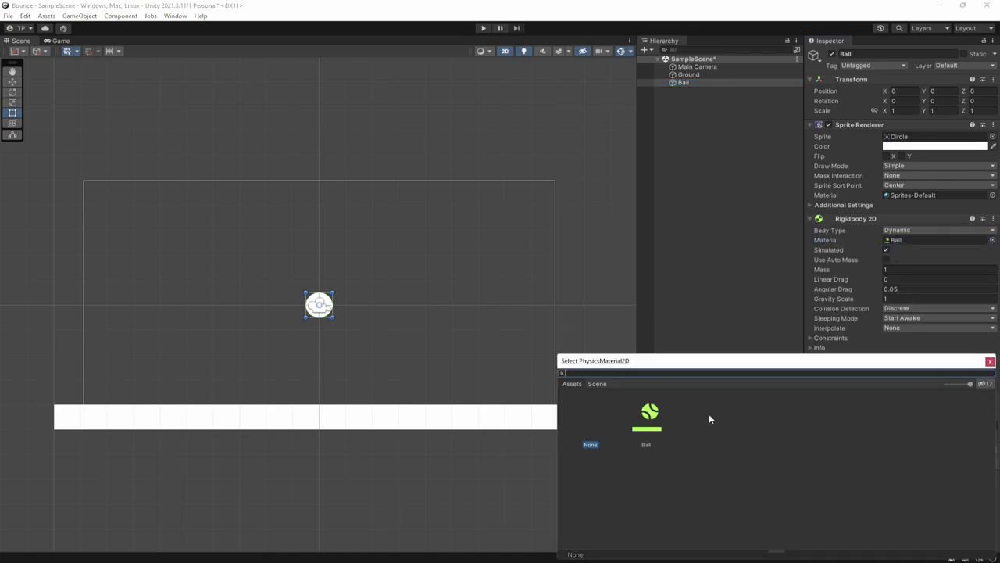
pyautogui.doubleClick(651, 419)
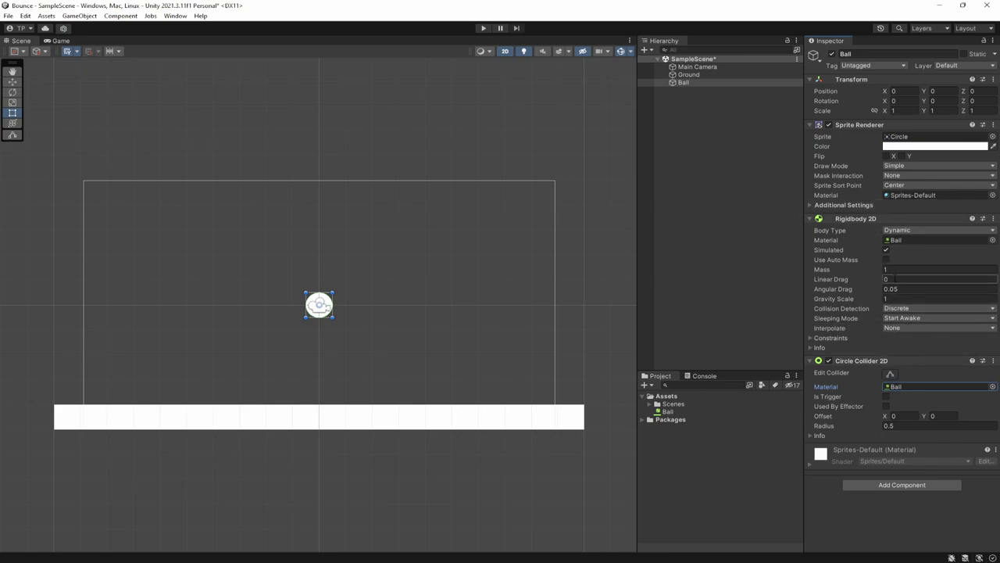
# Set the collision detection of the Ball's Rigidbody 2D to Continuous
pyautogui.click(900, 310)
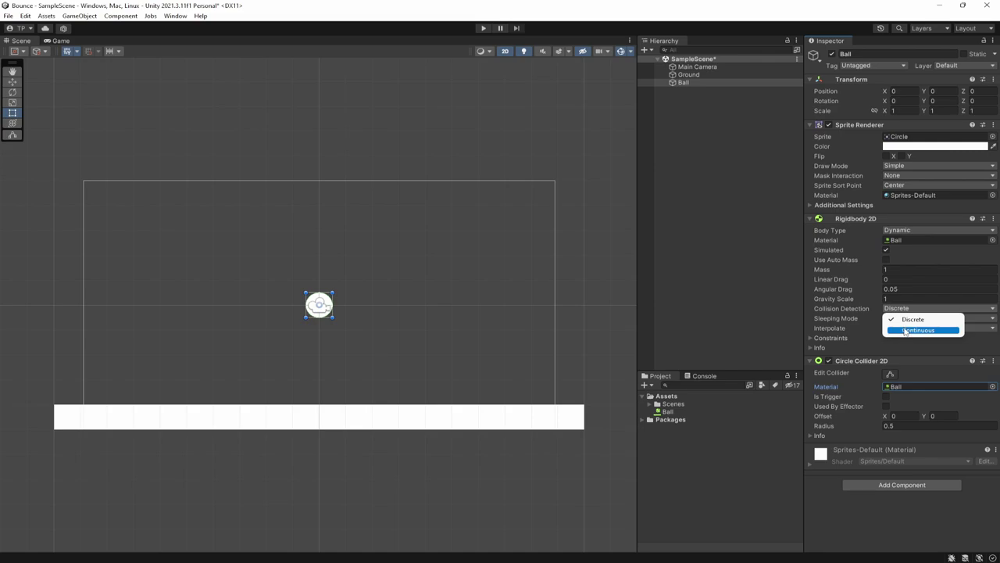
pyautogui.click(907, 329)
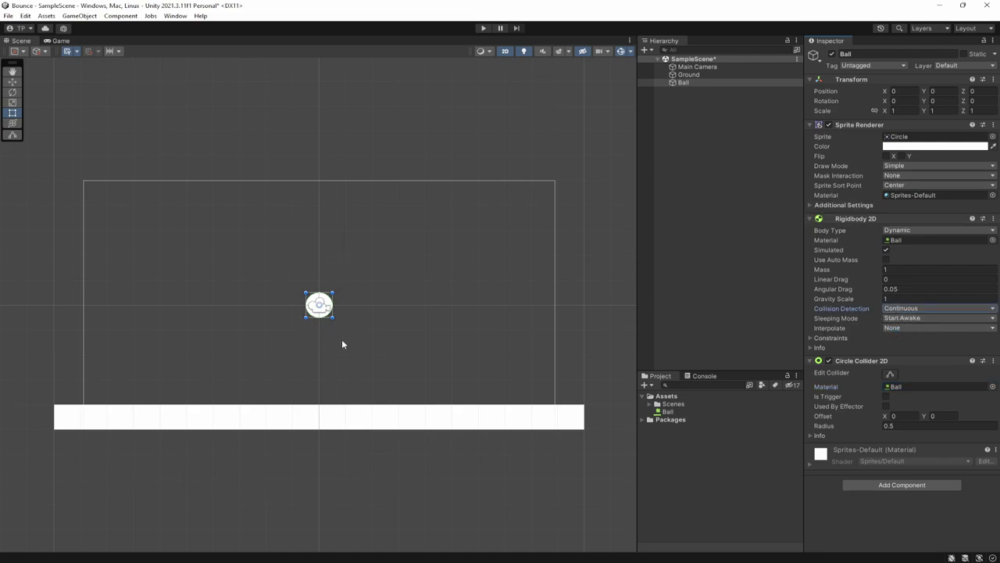
# Set the bounciness of the Ball physics material to 1 and save the scene
pyautogui.click(666, 411)
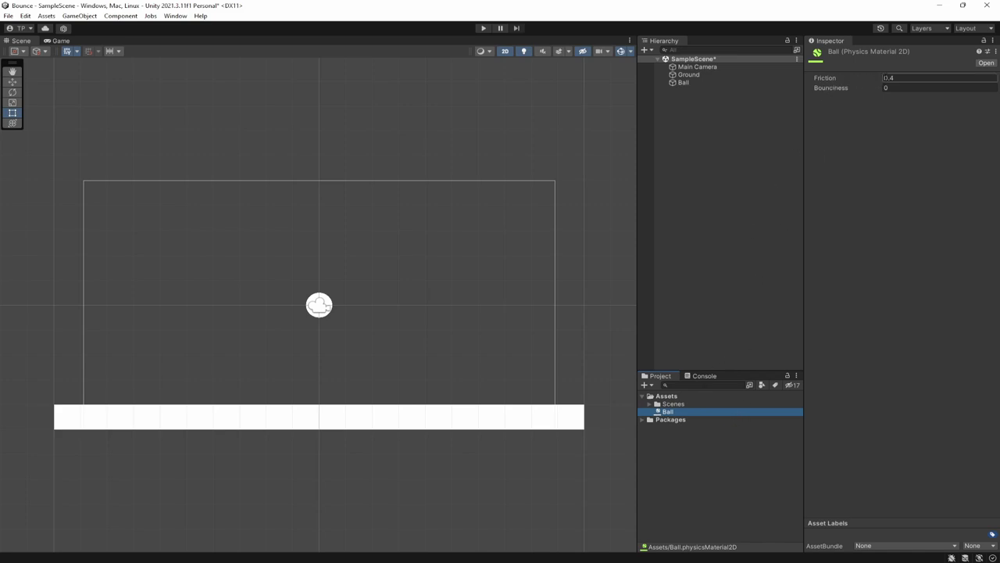
pyautogui.moveTo(849, 89); pyautogui.dragTo(932, 99)
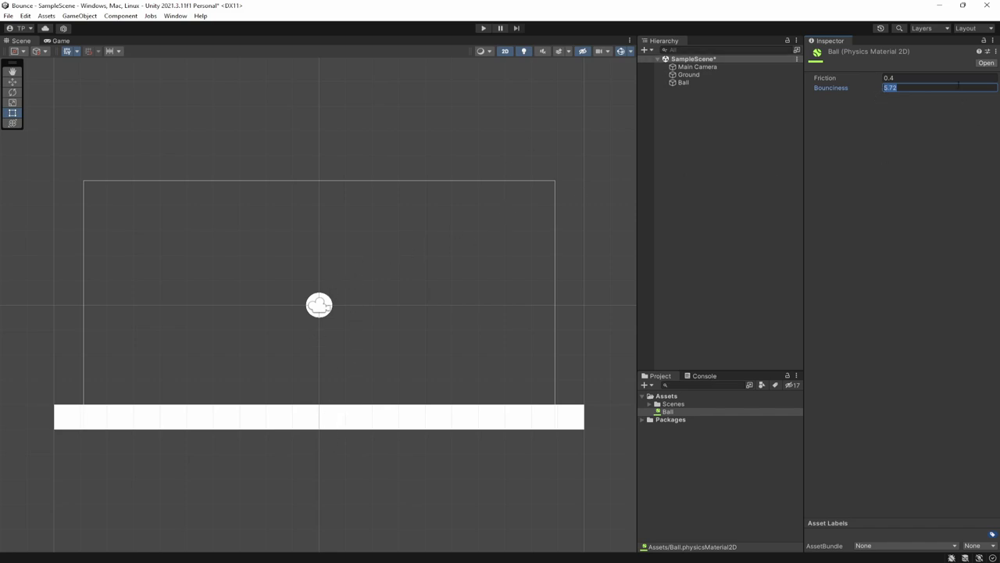
pyautogui.click(877, 106)
pyautogui.hotkey('ctrl', 's')
# Try adjusting the friction of the Ball physics material and set it back to 0.4
pyautogui.click(907, 79)
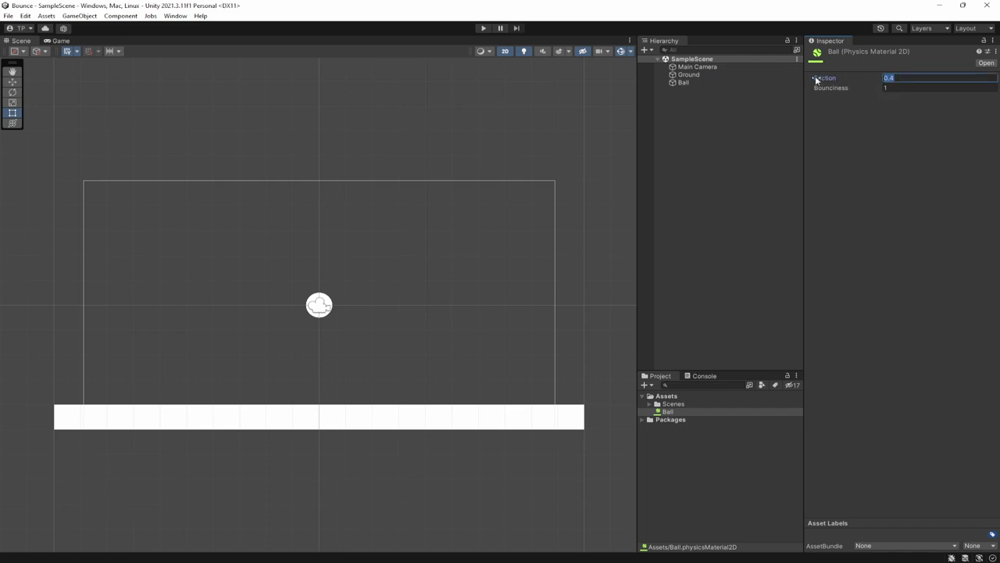
pyautogui.moveTo(858, 83)
pyautogui.mouseDown()
pyautogui.moveTo(913, 76)
pyautogui.moveTo(832, 84)
pyautogui.moveTo(849, 82)
pyautogui.mouseUp()
pyautogui.click(901, 81)
pyautogui.write('0.4')
pyautogui.press('Return')
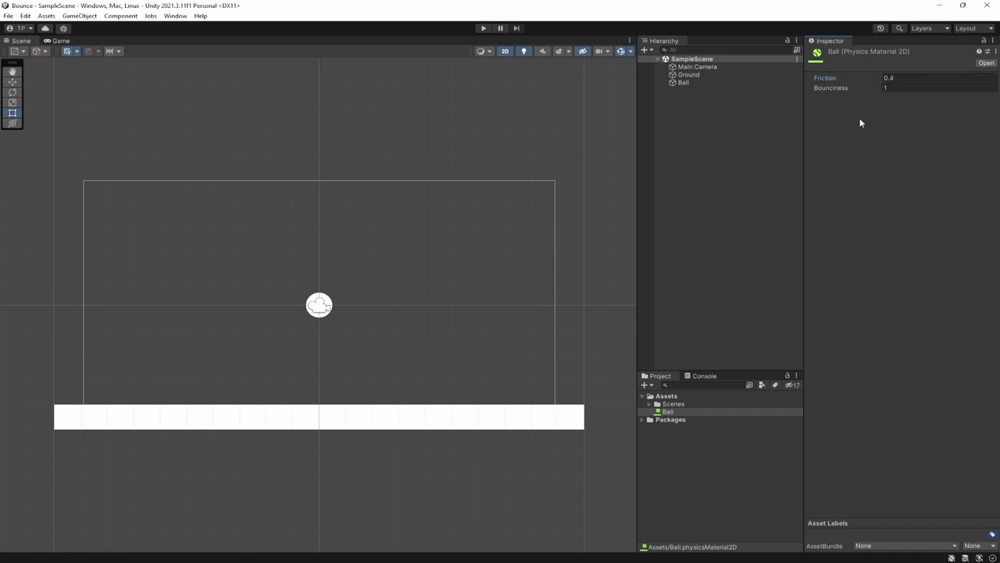
# Run the scene with the Ball object selected to watch how it bounces on the Ground, and stop the playback
pyautogui.click(683, 82)
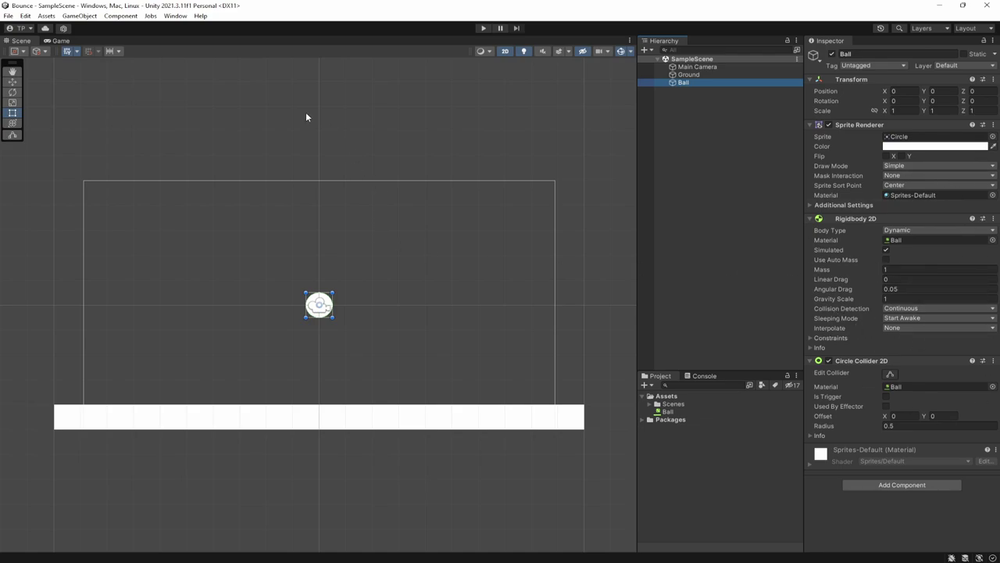
pyautogui.click(484, 28)
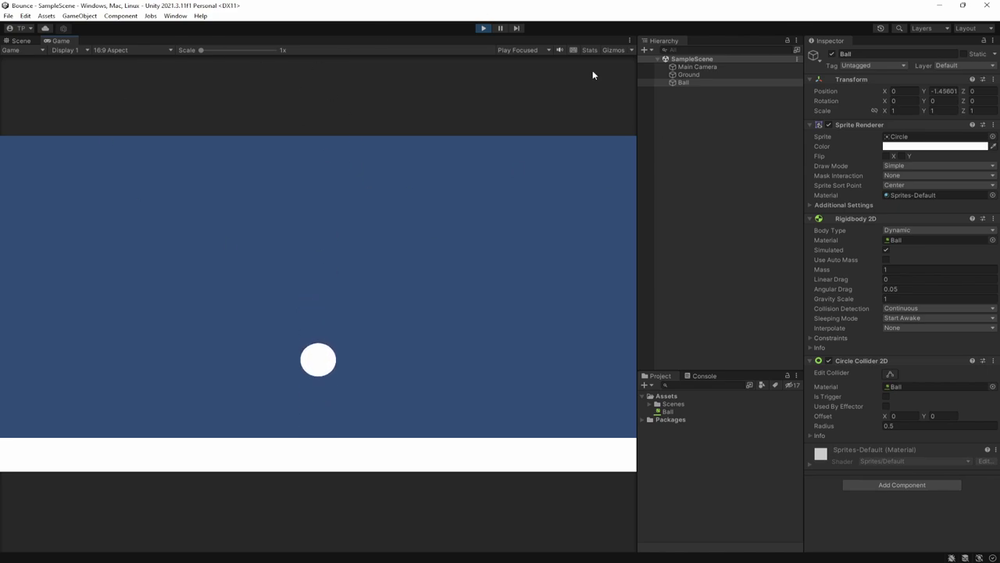
pyautogui.click(483, 28)
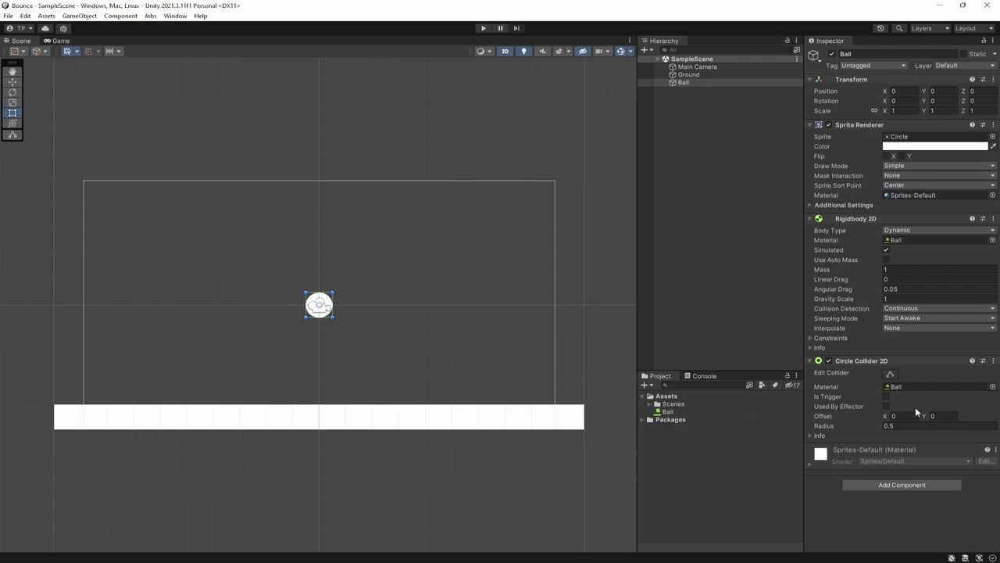
# Set the Ball physics material's bounciness to 0.8 and test the bounce in play mode, ending the playback
pyautogui.click(667, 412)
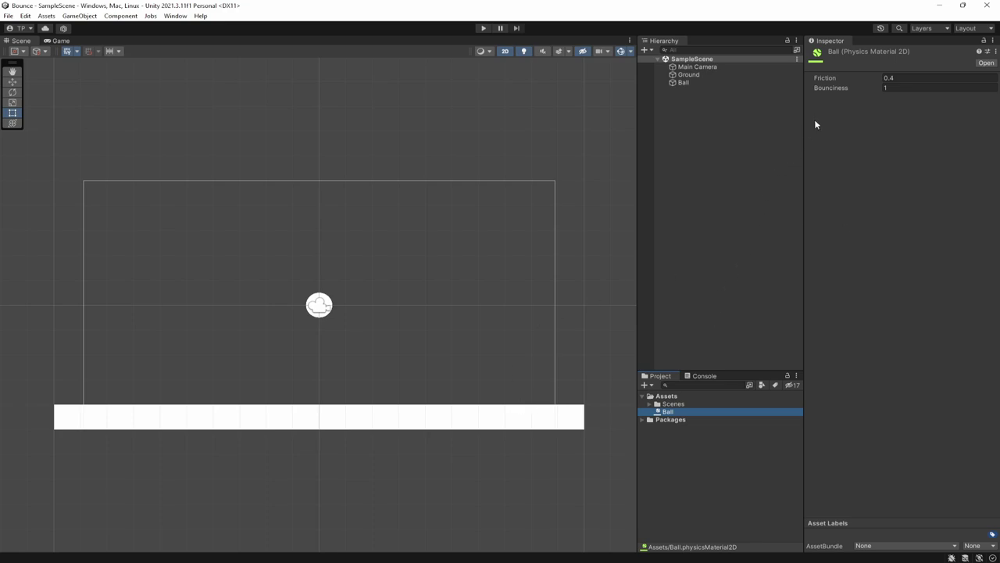
pyautogui.click(902, 87)
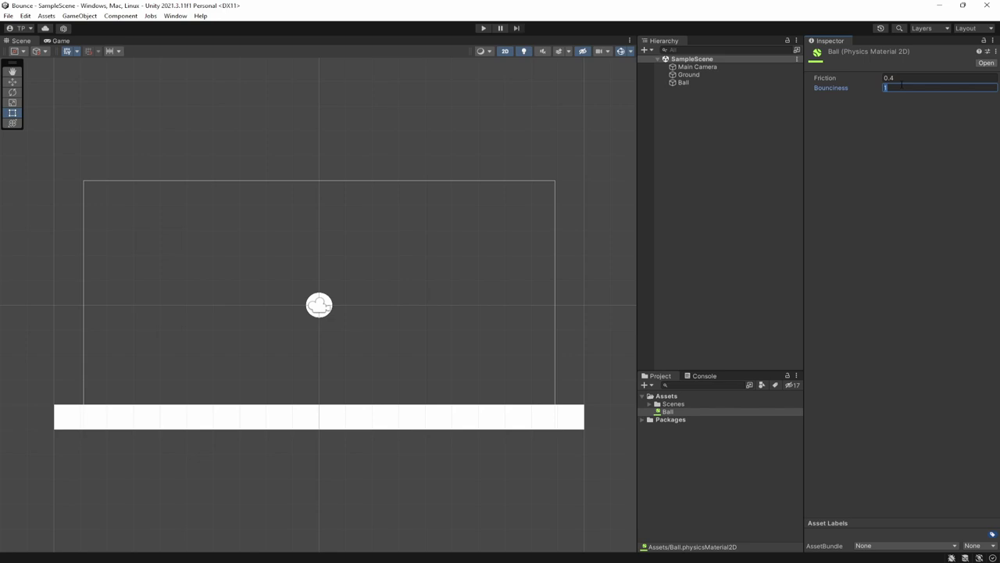
pyautogui.press('Return')
pyautogui.click(483, 29)
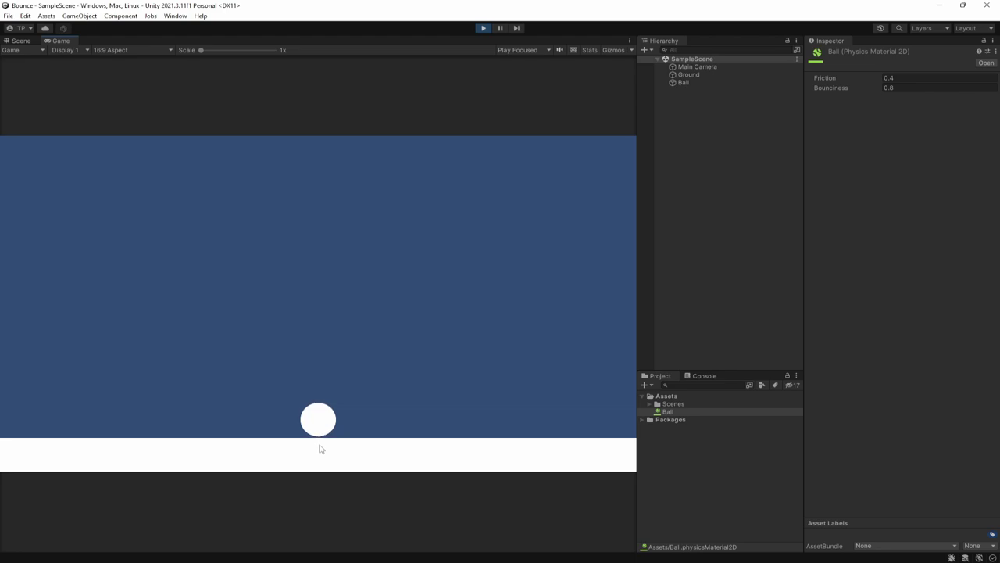
pyautogui.click(693, 81)
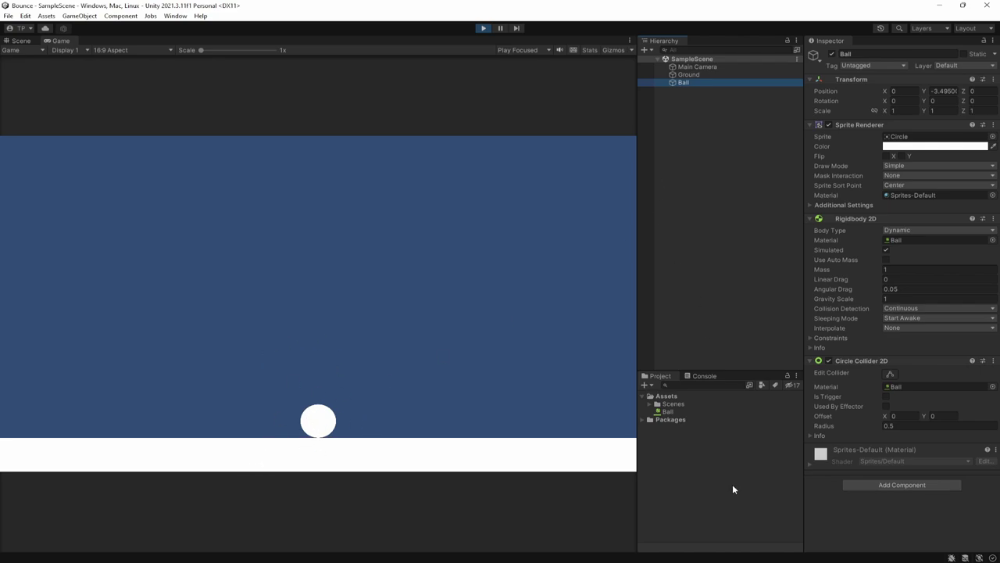
pyautogui.click(672, 412)
pyautogui.hotkey('ctrl', 's')
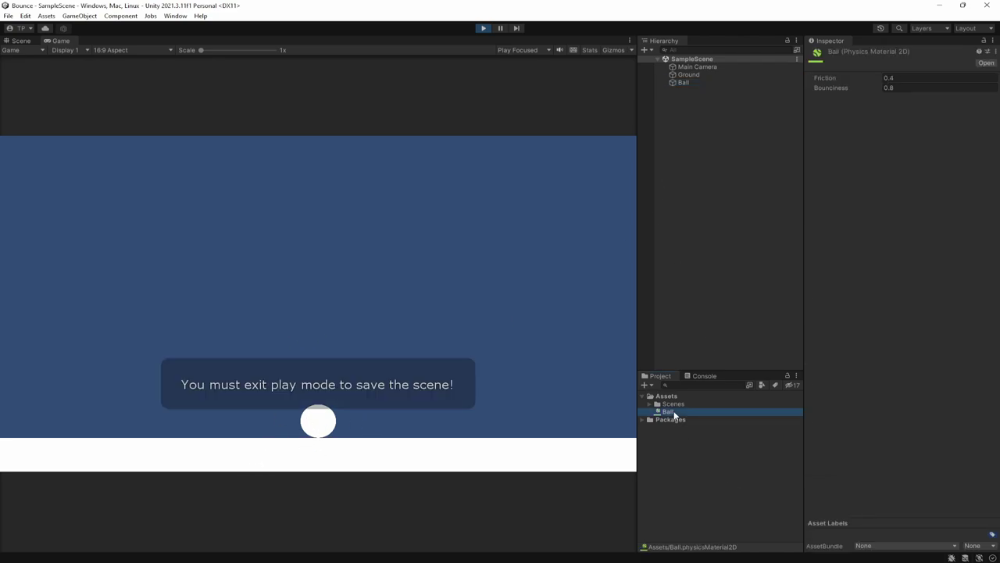
pyautogui.click(483, 29)
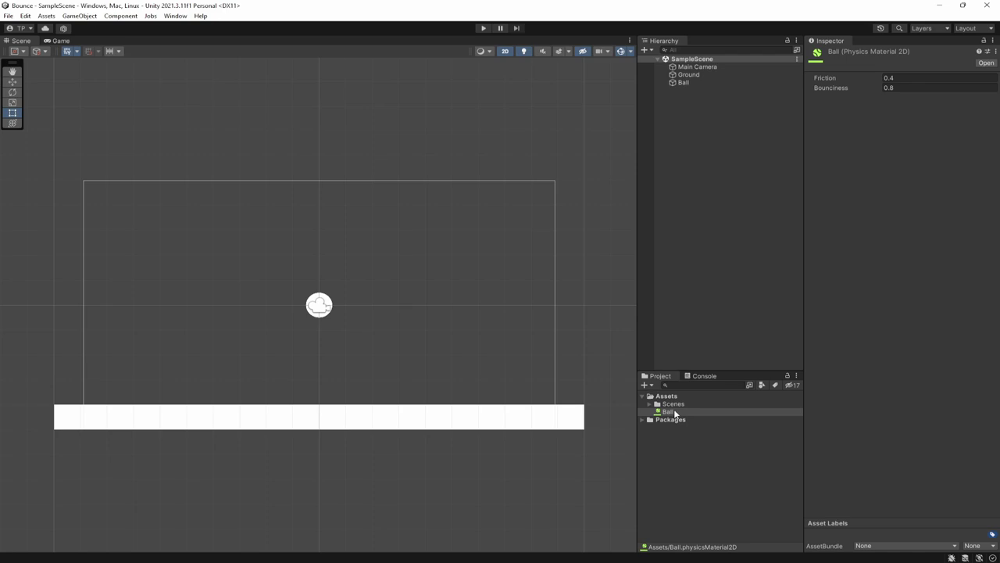
# Set the Ball physics material's bounciness to 0.2 and run the scene to check the weaker bounce
pyautogui.click(899, 87)
pyautogui.write('0.2')
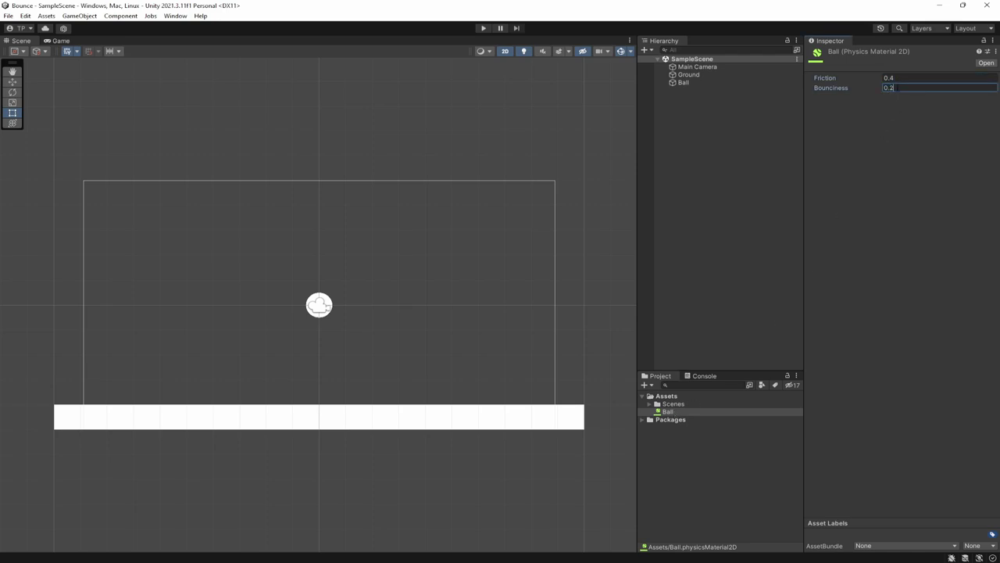
pyautogui.click(482, 29)
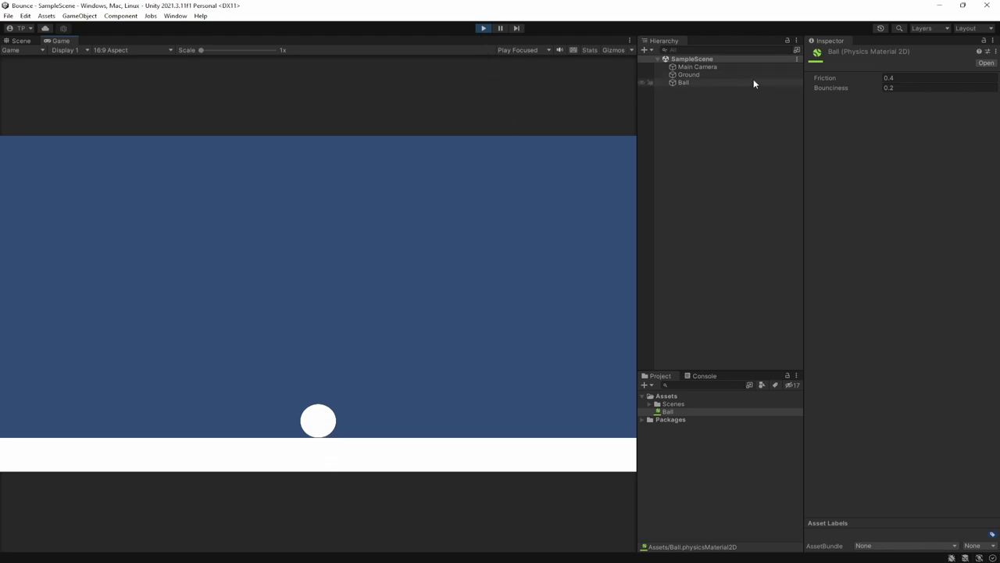
# Set the Ball physics material's bounciness to 2 and exit play mode
pyautogui.click(909, 91)
pyautogui.write('2')
pyautogui.hotkey('ctrl', 's')
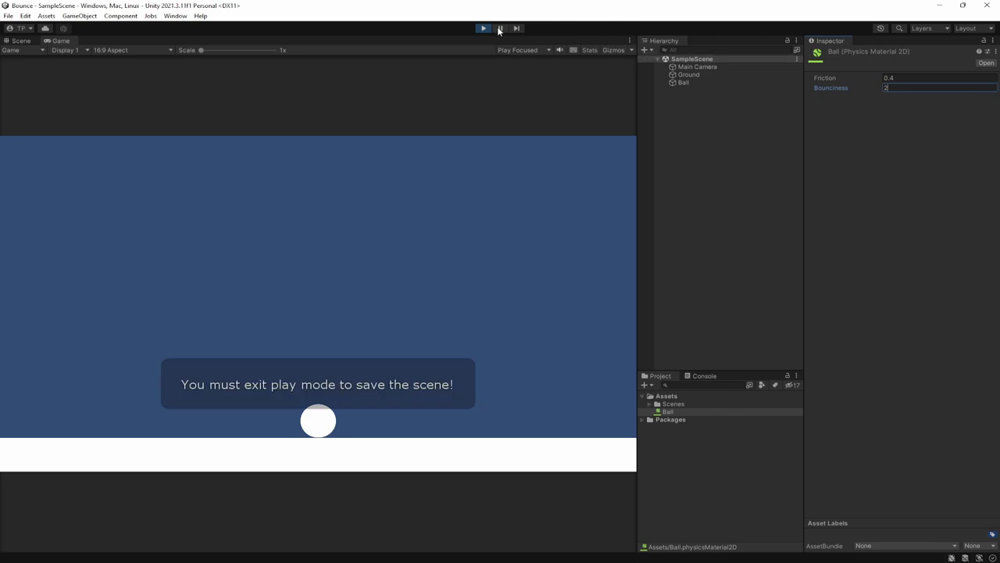
pyautogui.hotkey('ctrl', 'p')
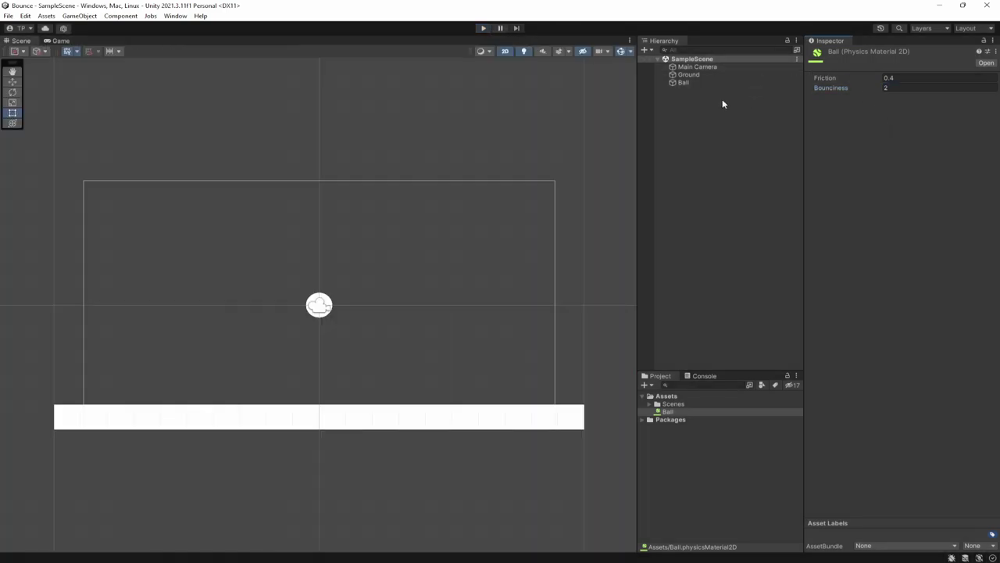
# Run the scene and follow the Ball's growing bounces in the Scene view, ending the playback
pyautogui.click(484, 28)
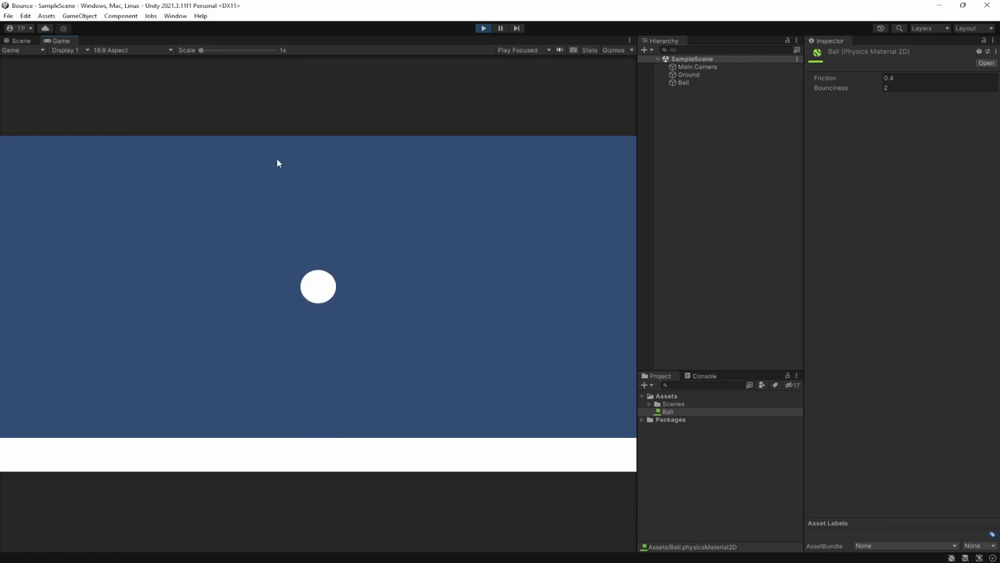
pyautogui.click(22, 41)
pyautogui.scroll(-6, 305, 255)
pyautogui.moveTo(375, 156); pyautogui.dragTo(388, 279)
pyautogui.press('Up')
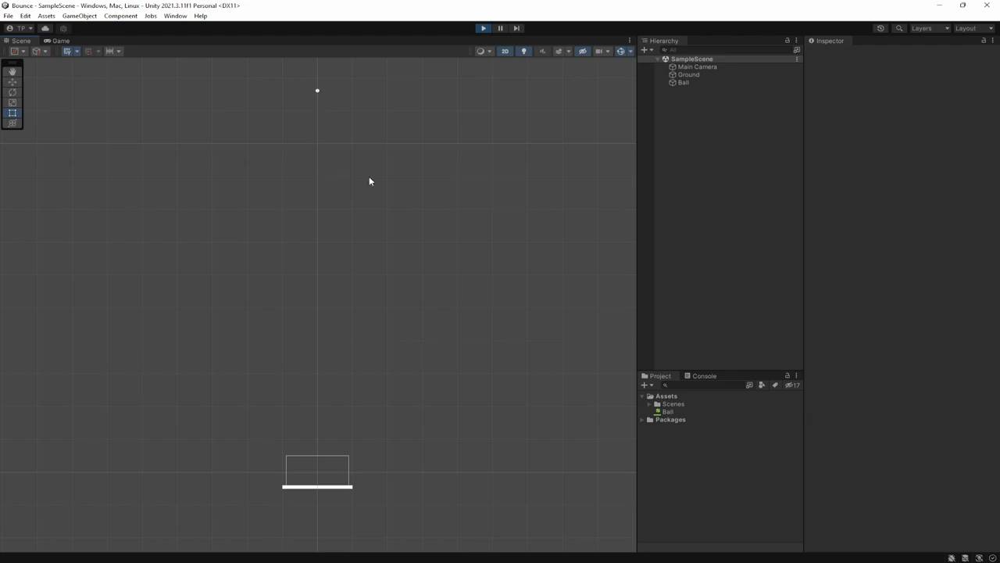
pyautogui.scroll(-3, 370, 181)
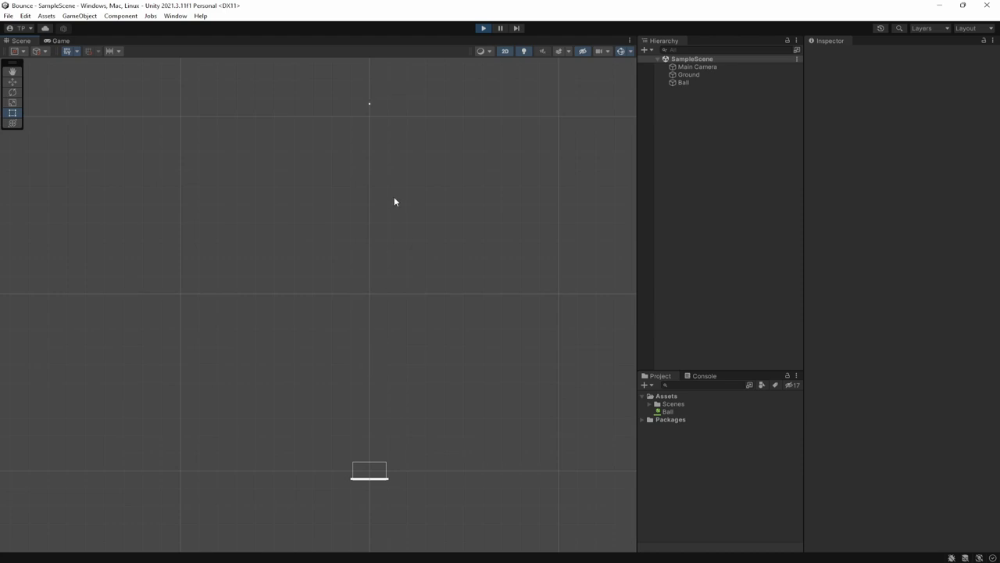
pyautogui.click(483, 28)
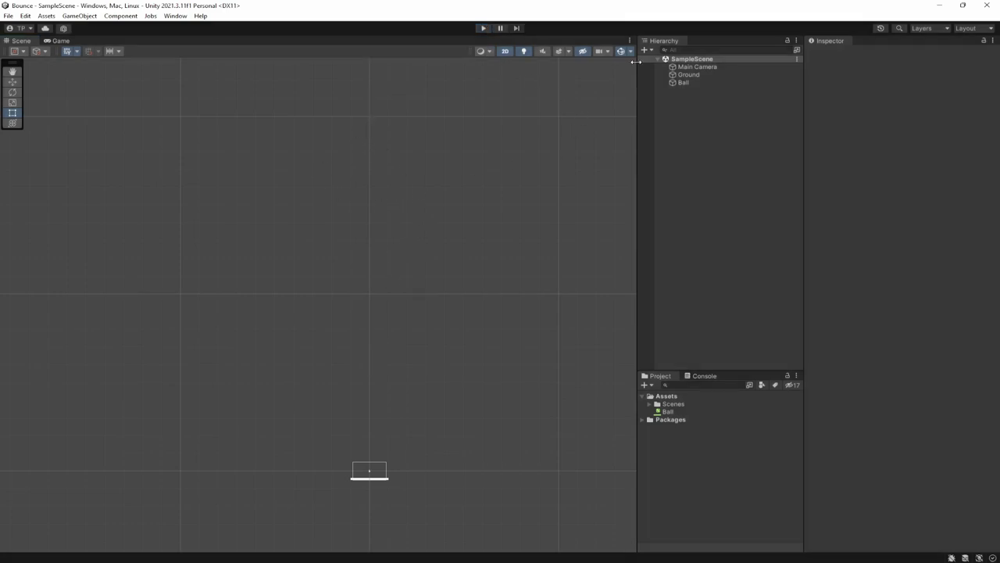
# Set the bounciness of the Ball physics material to 1.05
pyautogui.click(680, 83)
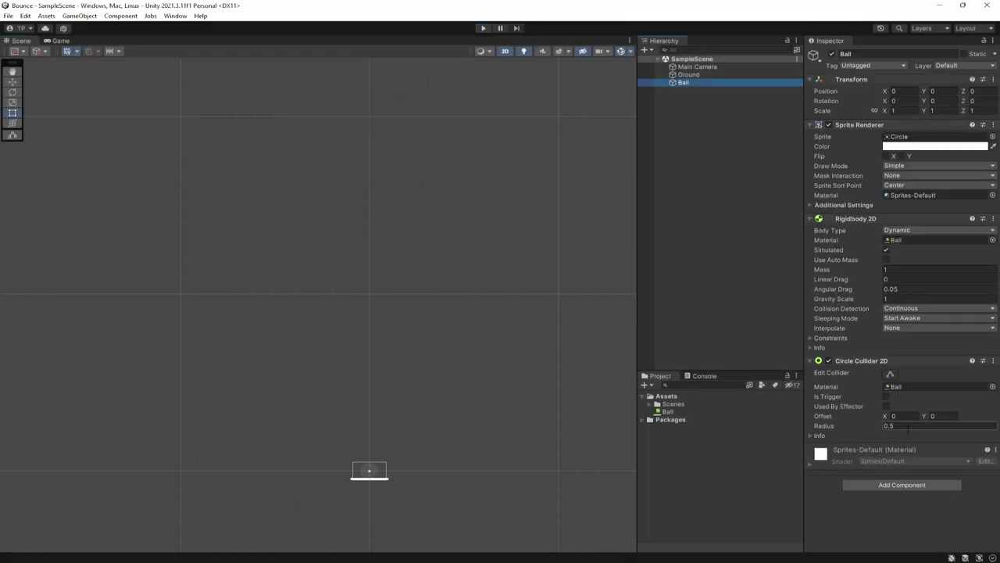
pyautogui.click(688, 411)
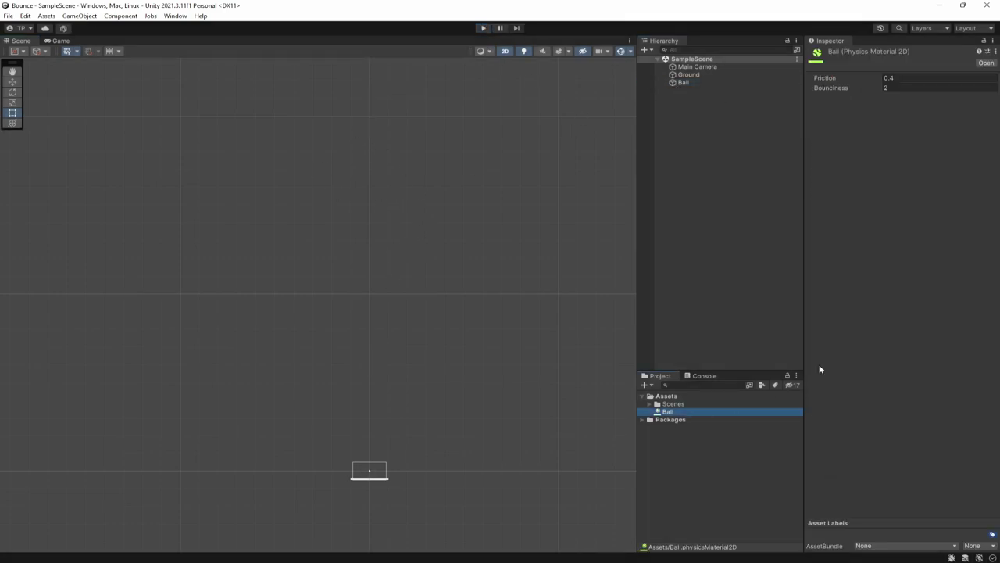
pyautogui.click(919, 88)
pyautogui.write('1.05')
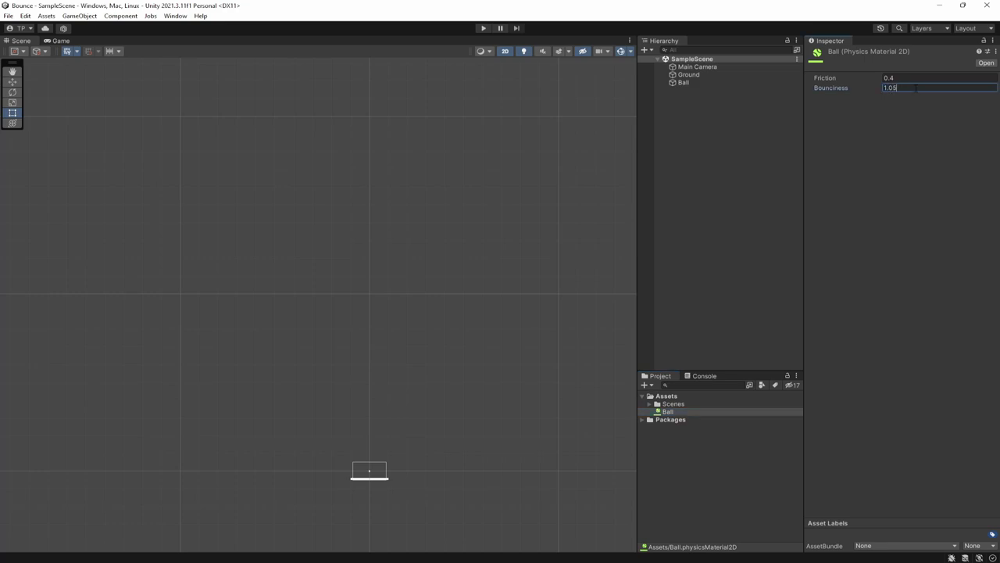
# Run the scene to check how the Ball's bounce height develops over time, and stop the playback
pyautogui.click(483, 29)
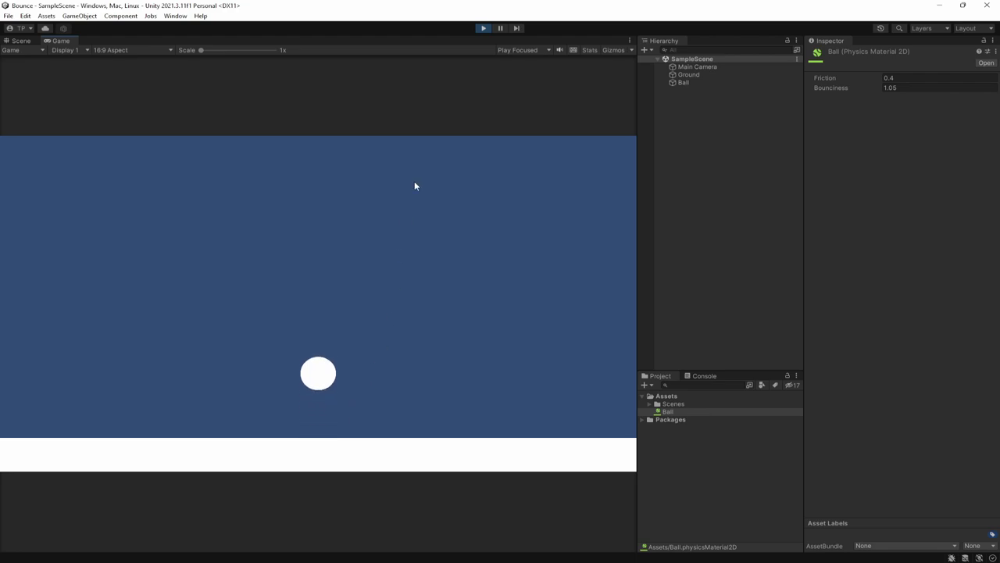
pyautogui.click(708, 81)
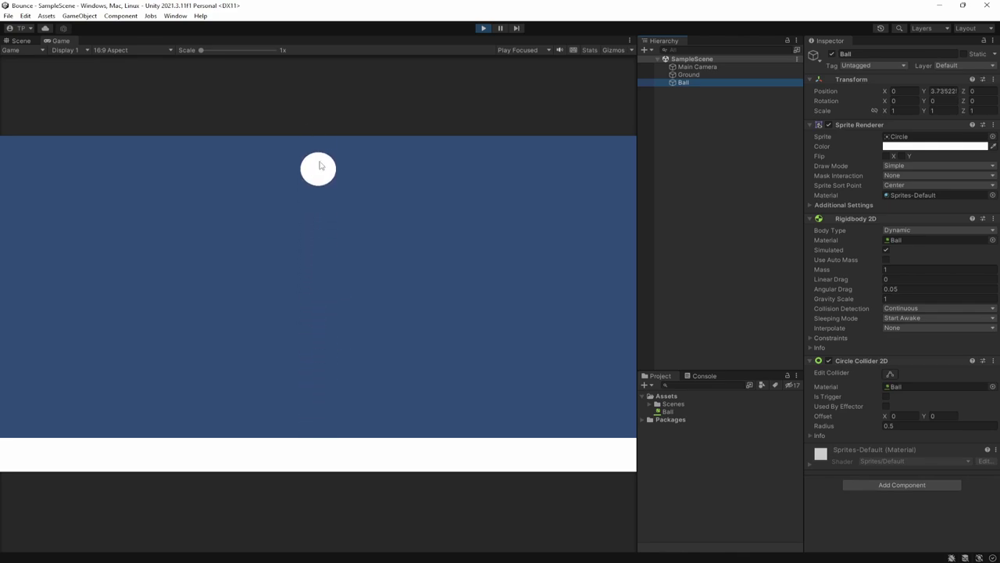
pyautogui.click(483, 28)
# Raise the friction of the Ball physics material to 1.2
pyautogui.click(668, 411)
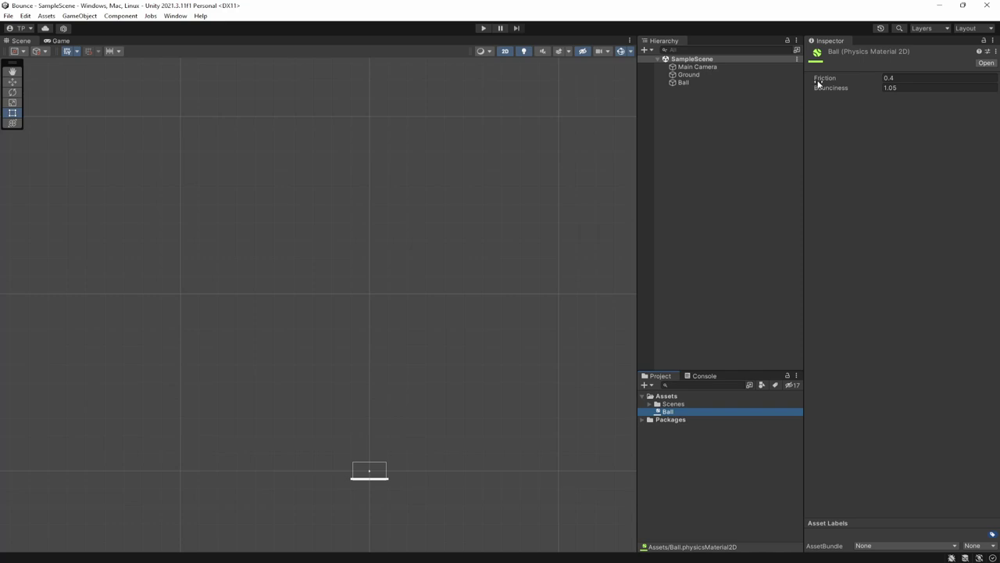
pyautogui.moveTo(819, 84); pyautogui.dragTo(827, 86)
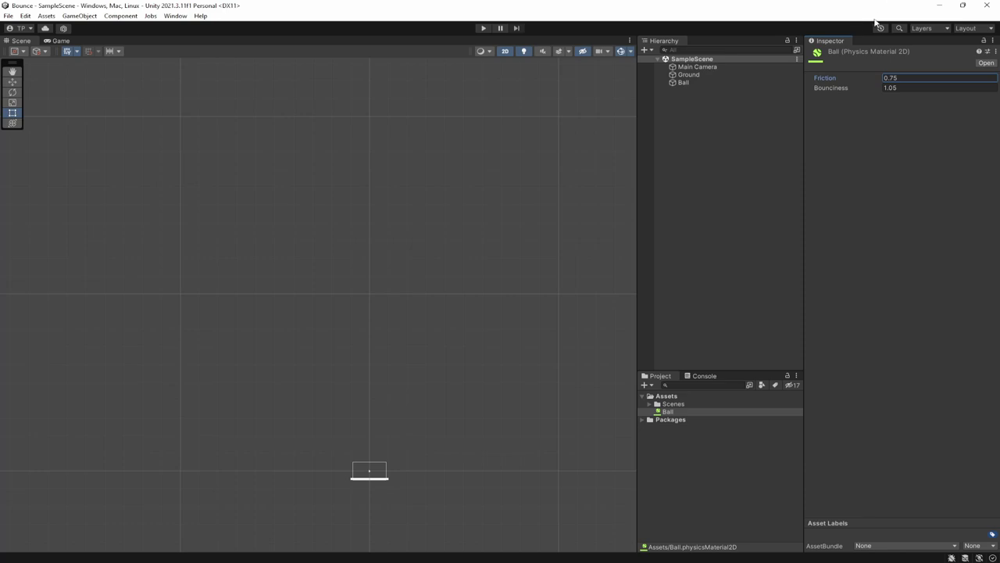
pyautogui.moveTo(818, 80); pyautogui.dragTo(829, 80)
# Duplicate the Ground object and rename the copy Slope
pyautogui.scroll(10, 355, 482)
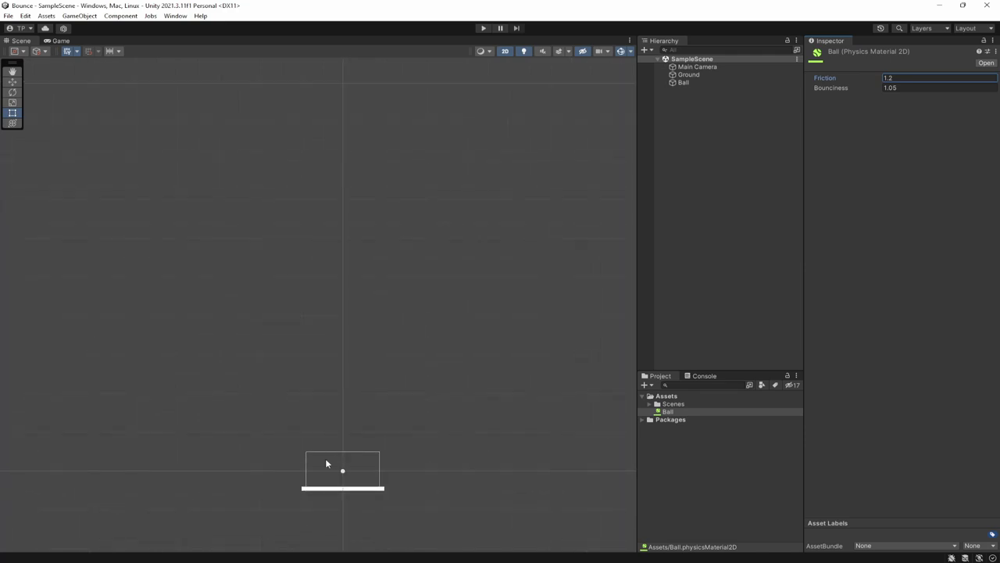
pyautogui.scroll(4, 356, 486)
pyautogui.moveTo(352, 480); pyautogui.dragTo(344, 402, button='middle')
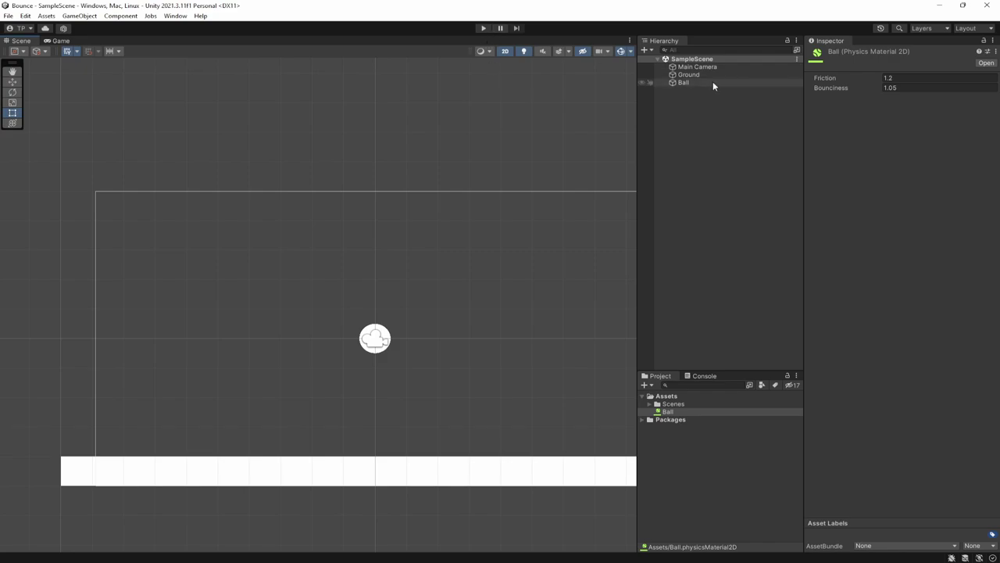
pyautogui.click(686, 94)
pyautogui.click(688, 74)
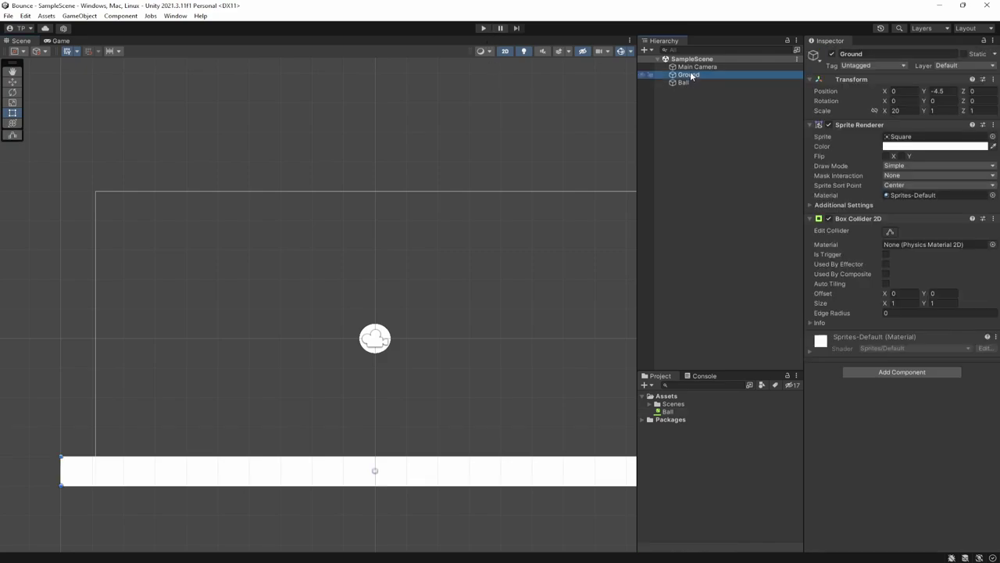
pyautogui.hotkey('ctrl', 'd')
pyautogui.click(690, 90)
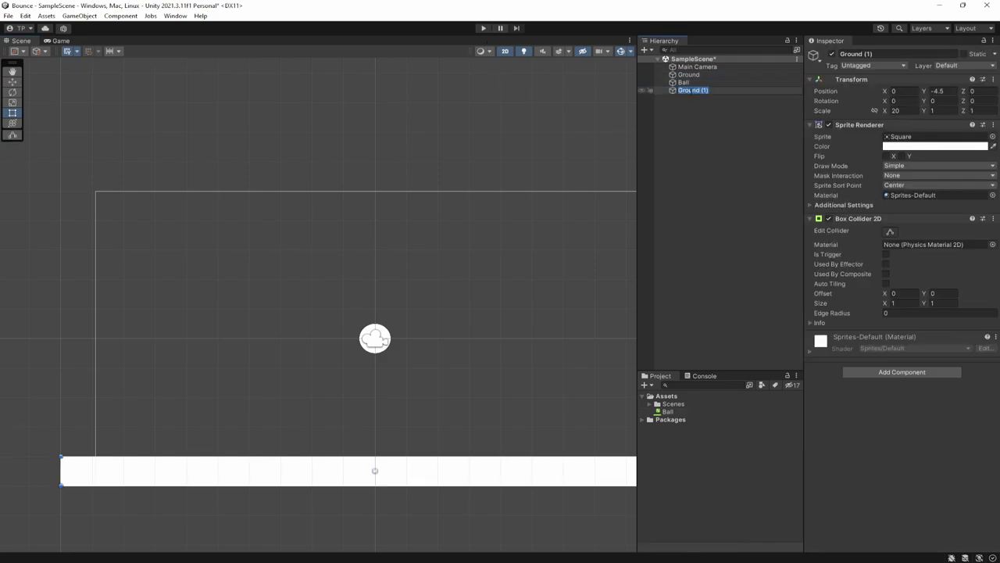
pyautogui.write('Slope')
pyautogui.press('Return')
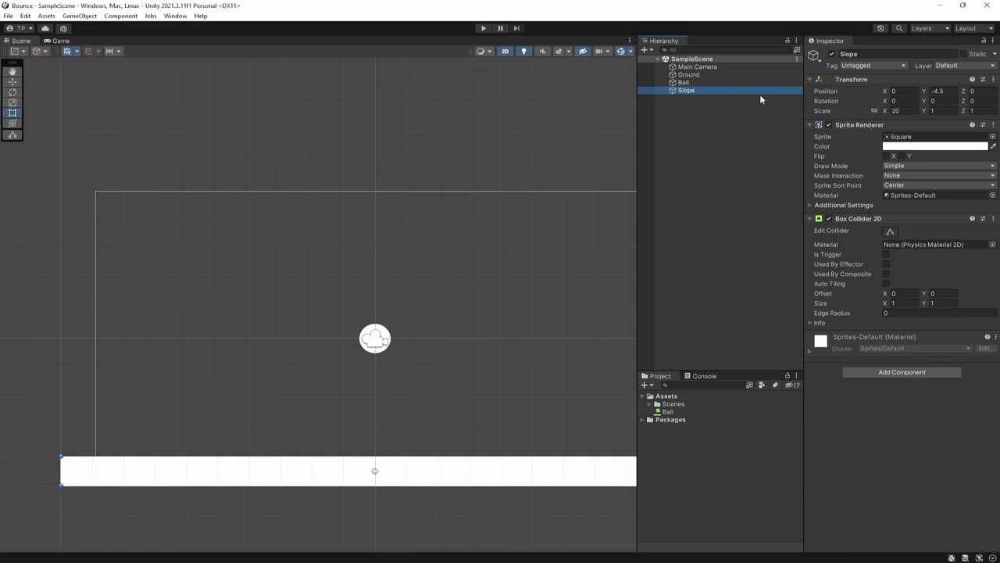
# Deactivate the Ball object and set the Slope's X scale to 5
pyautogui.click(743, 83)
pyautogui.click(729, 91)
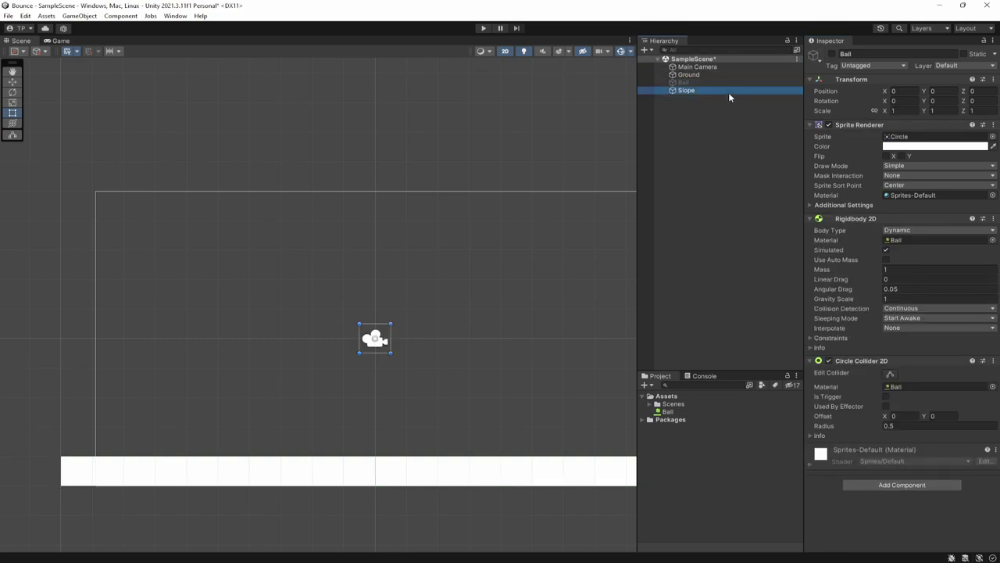
pyautogui.click(898, 110)
pyautogui.write('5')
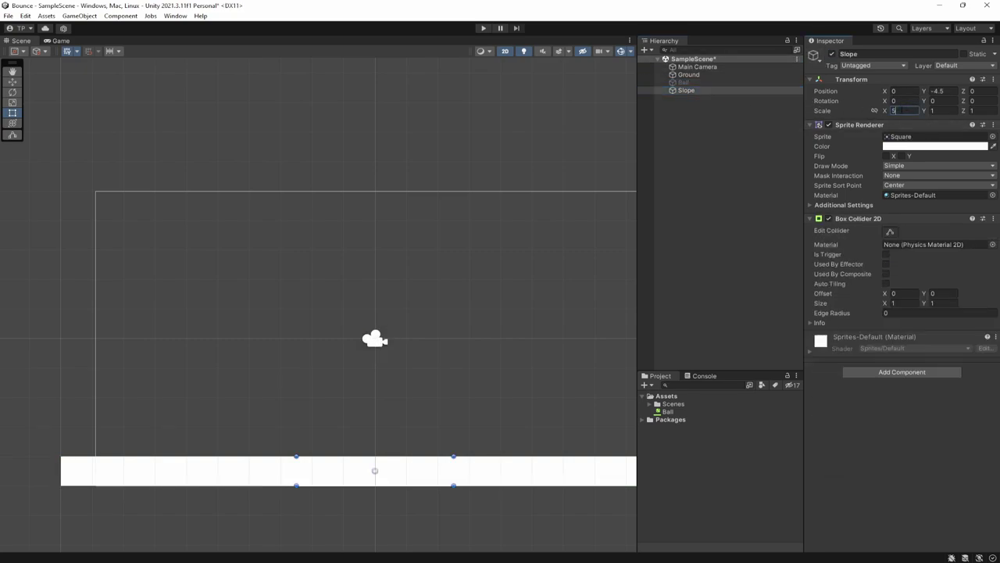
# Set the Slope's Y position to -2.5
pyautogui.click(941, 91)
pyautogui.write('-3.5')
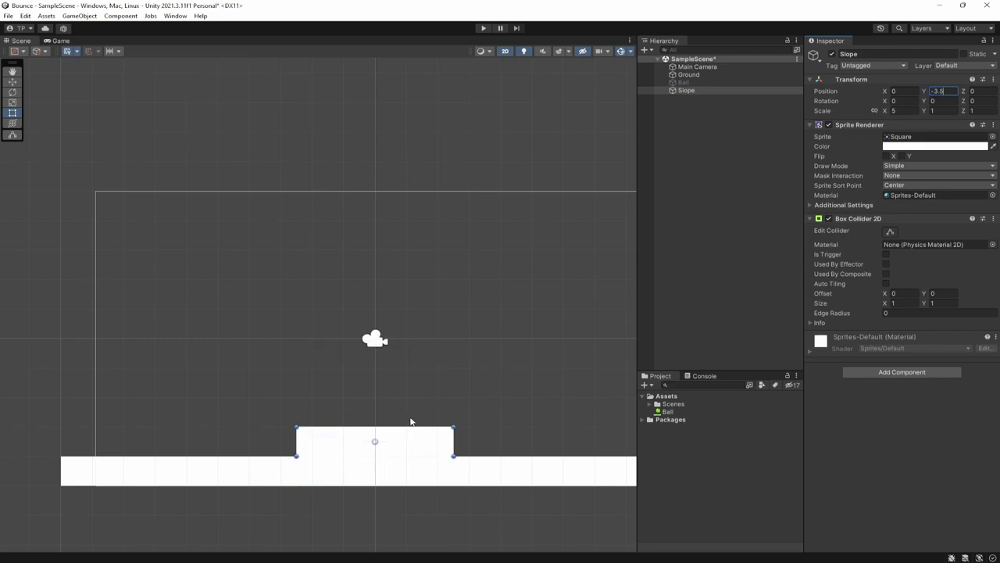
pyautogui.press('BackSpace')
pyautogui.press('BackSpace')
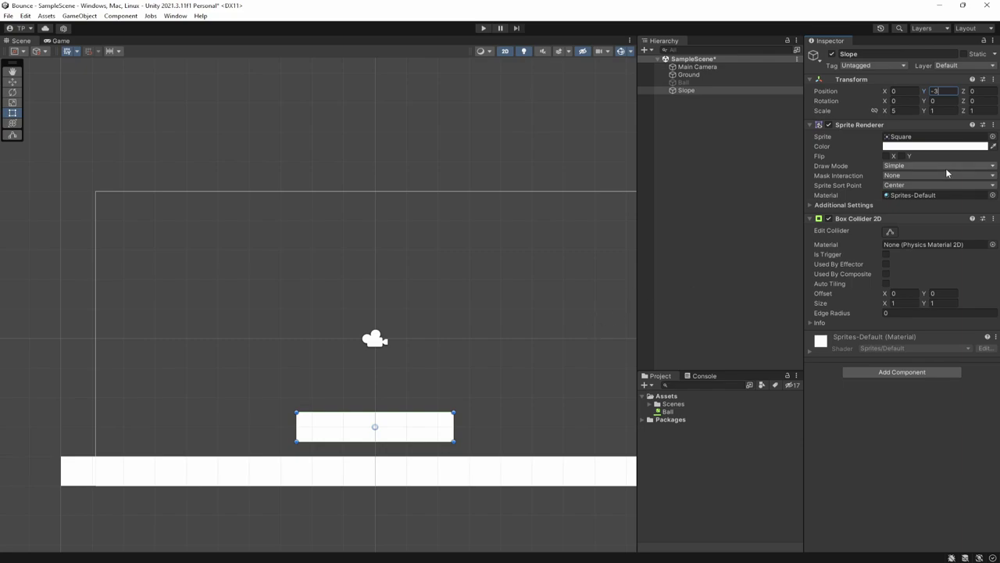
pyautogui.press('BackSpace')
pyautogui.write('2.5')
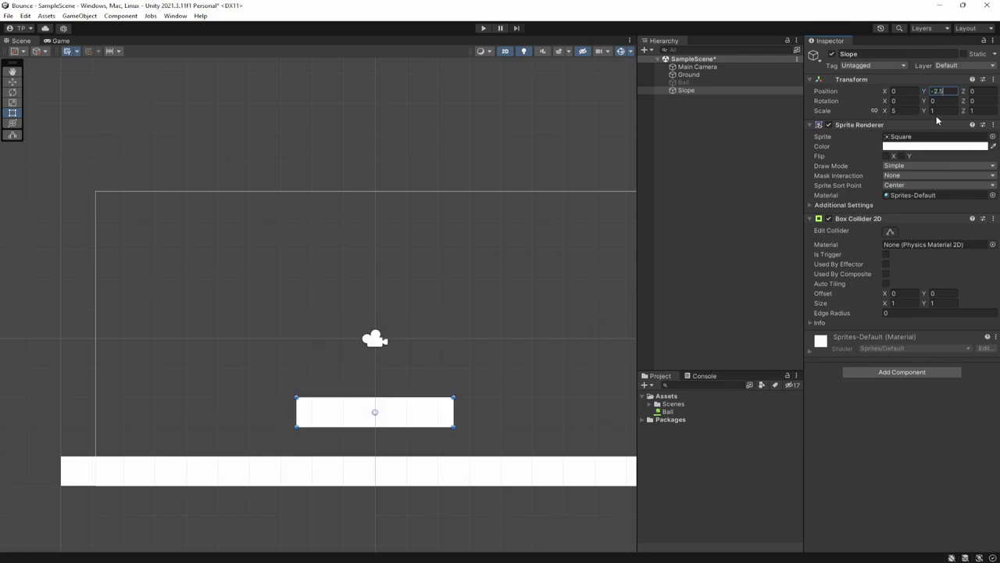
# Set the Slope's Z rotation to 20 and save the scene
pyautogui.hotkey('ctrl', 's')
pyautogui.moveTo(964, 101); pyautogui.dragTo(36, 86)
pyautogui.write('20')
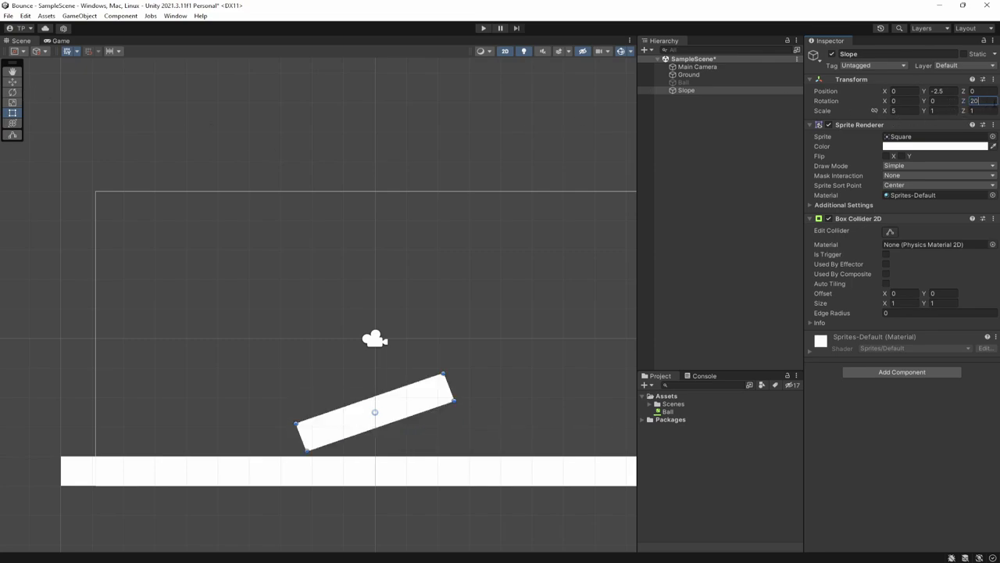
pyautogui.click(713, 103)
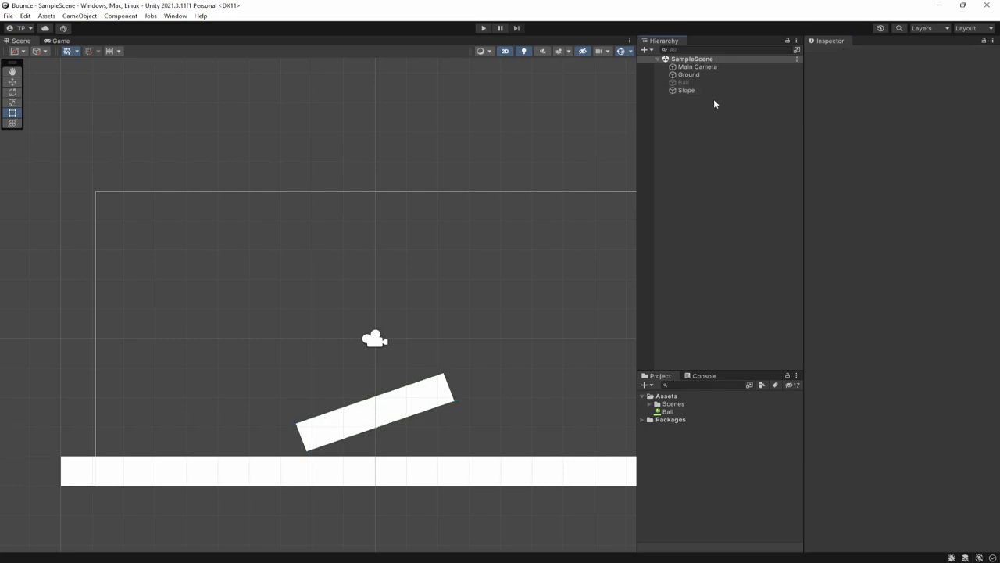
# Review the components of the Slope, Ground and Ball objects, including the Ball's Rigidbody 2D constraints
pyautogui.click(691, 90)
pyautogui.click(694, 75)
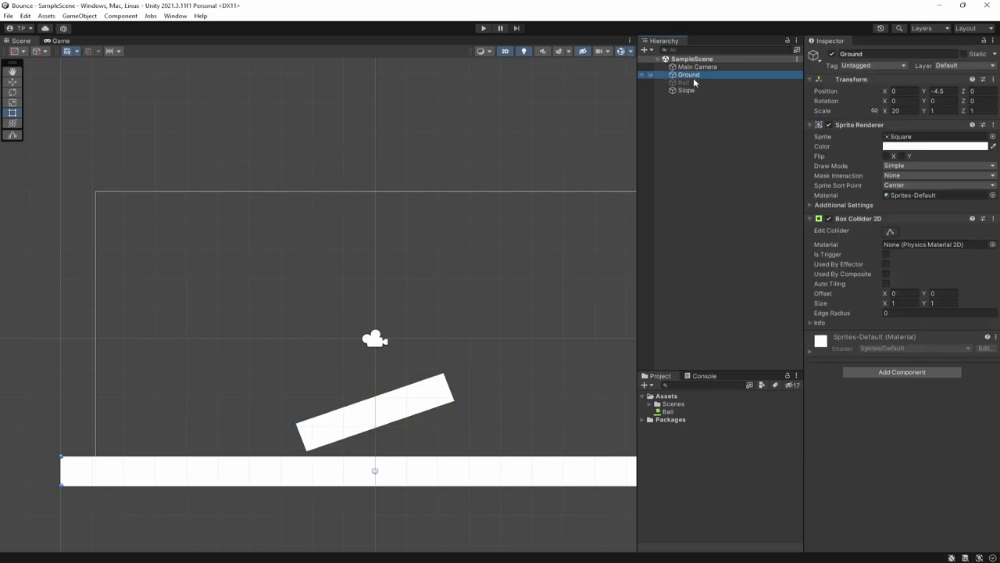
pyautogui.click(693, 82)
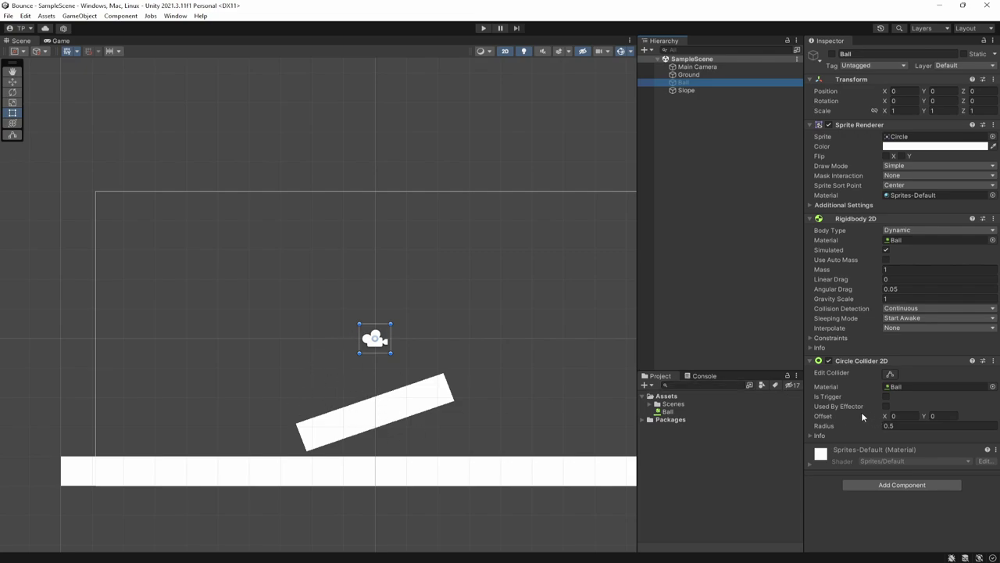
pyautogui.click(828, 338)
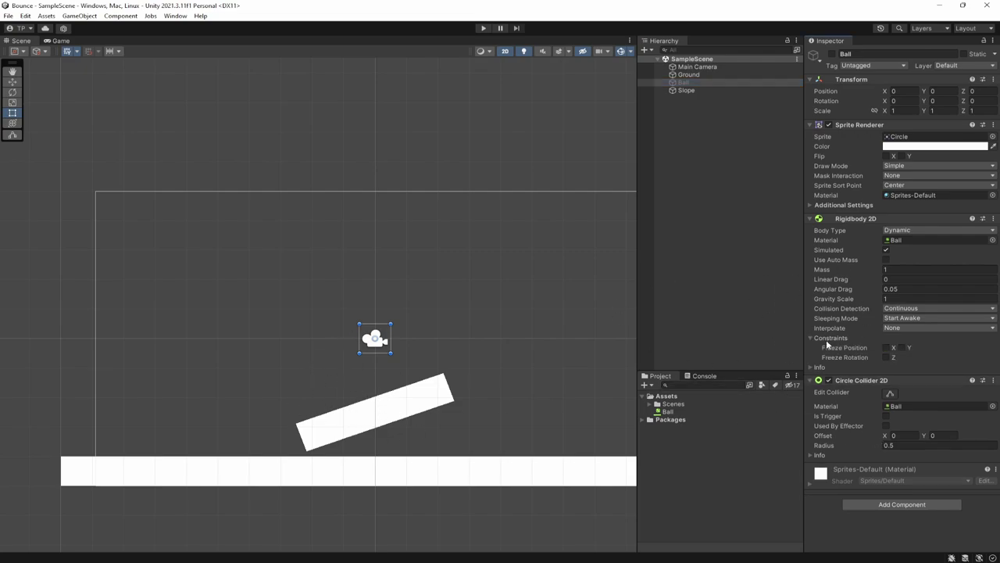
pyautogui.click(831, 338)
pyautogui.click(672, 139)
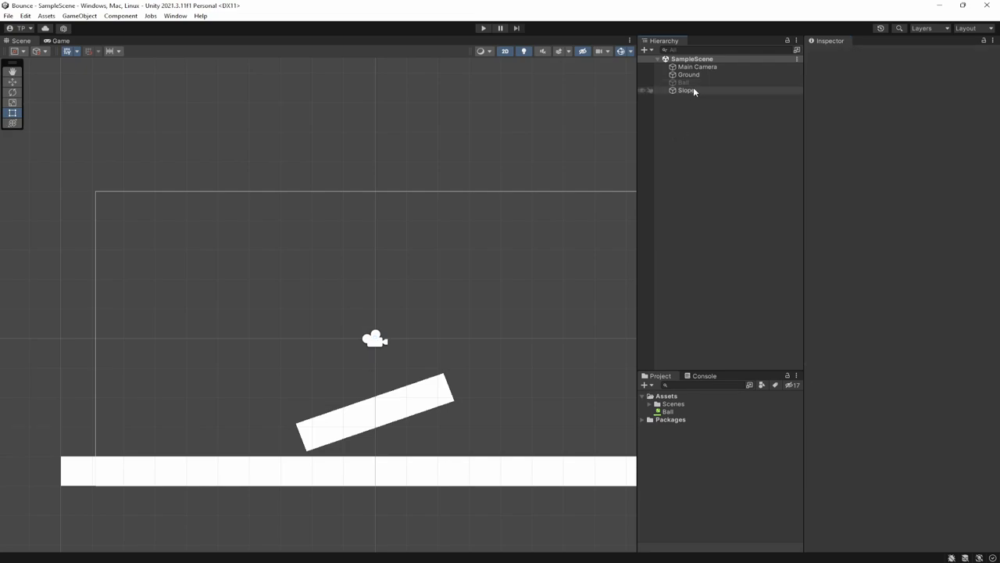
# Add a 2D square sprite to the scene, name it Block, and save the scene
pyautogui.rightClick(692, 109)
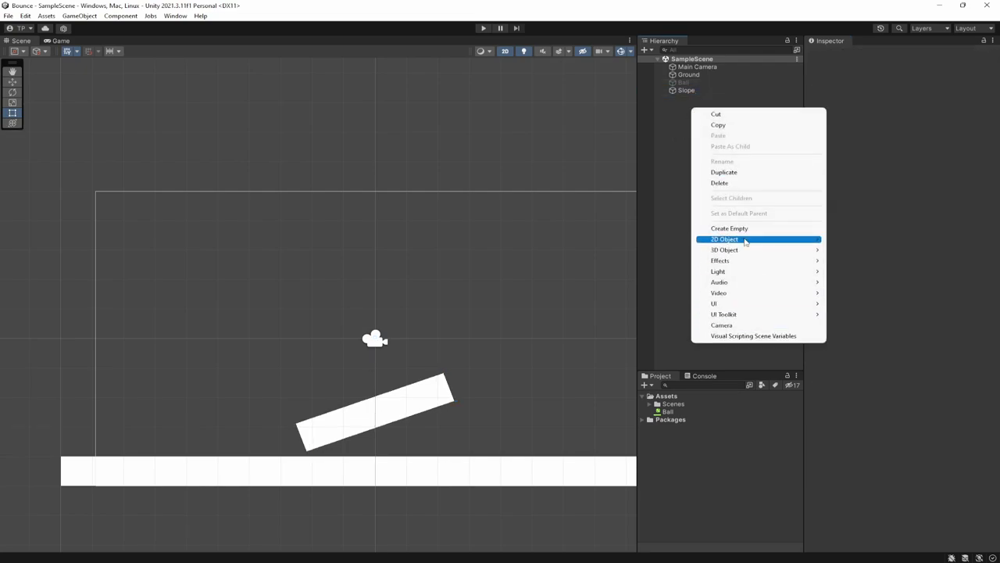
pyautogui.moveTo(746, 241)
pyautogui.moveTo(852, 239)
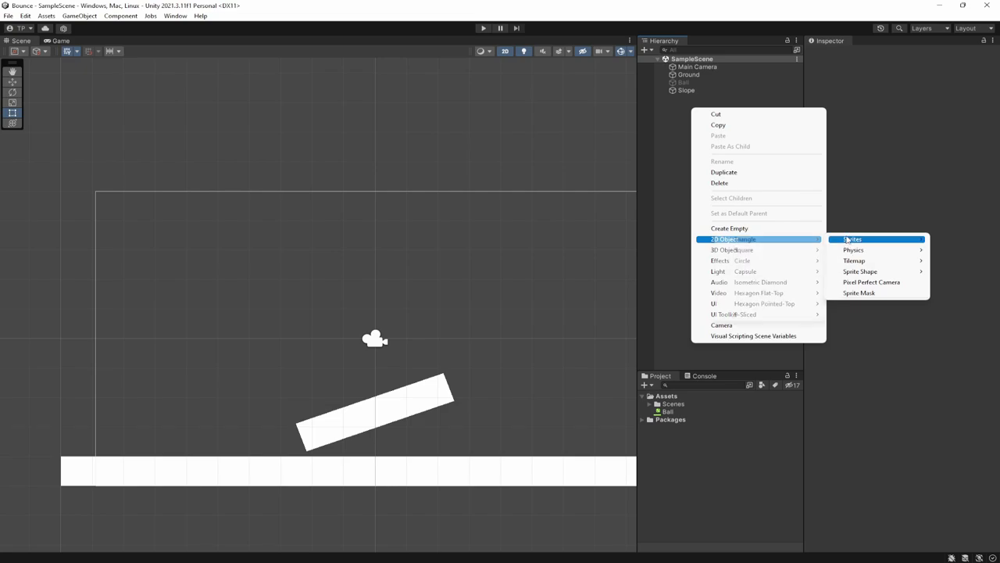
pyautogui.click(760, 251)
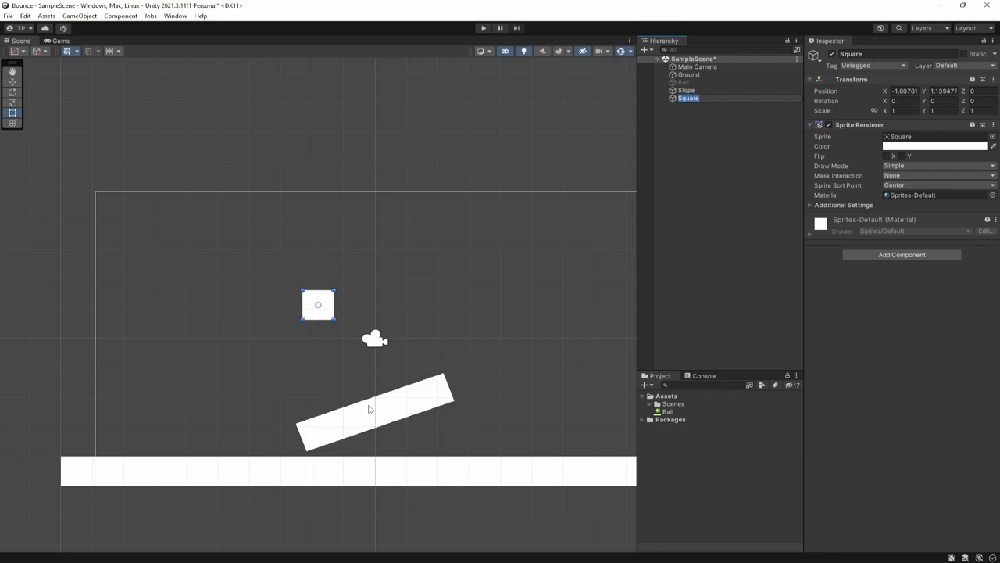
pyautogui.write('Block')
pyautogui.press('Return')
pyautogui.hotkey('ctrl', 's')
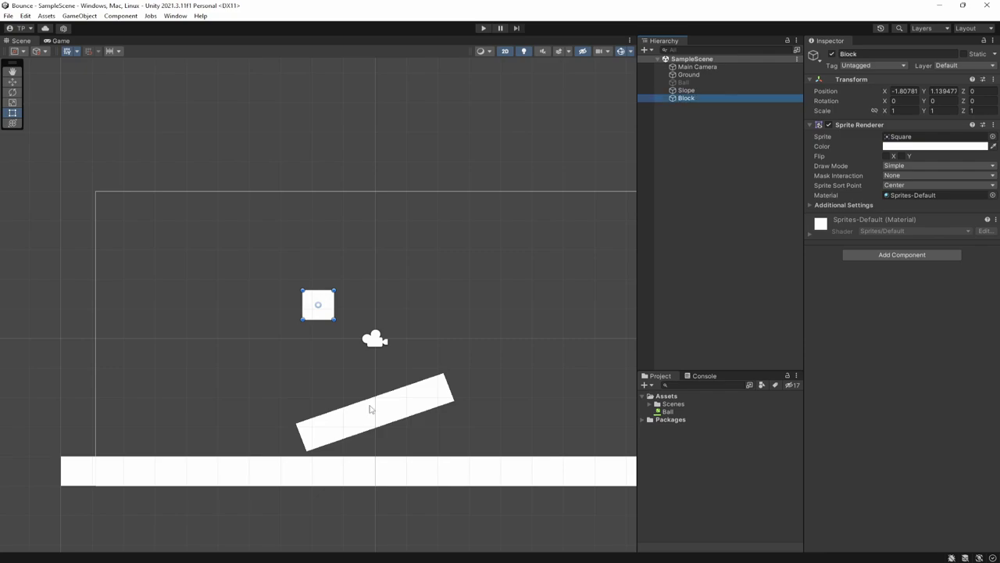
# Create a Physics Material 2D named Slope and set its friction to 1
pyautogui.click(727, 91)
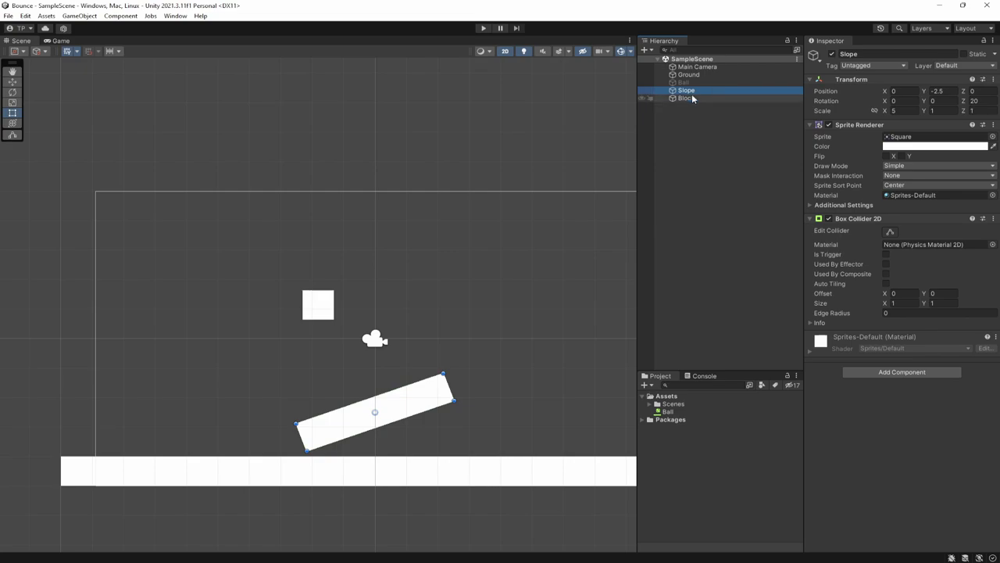
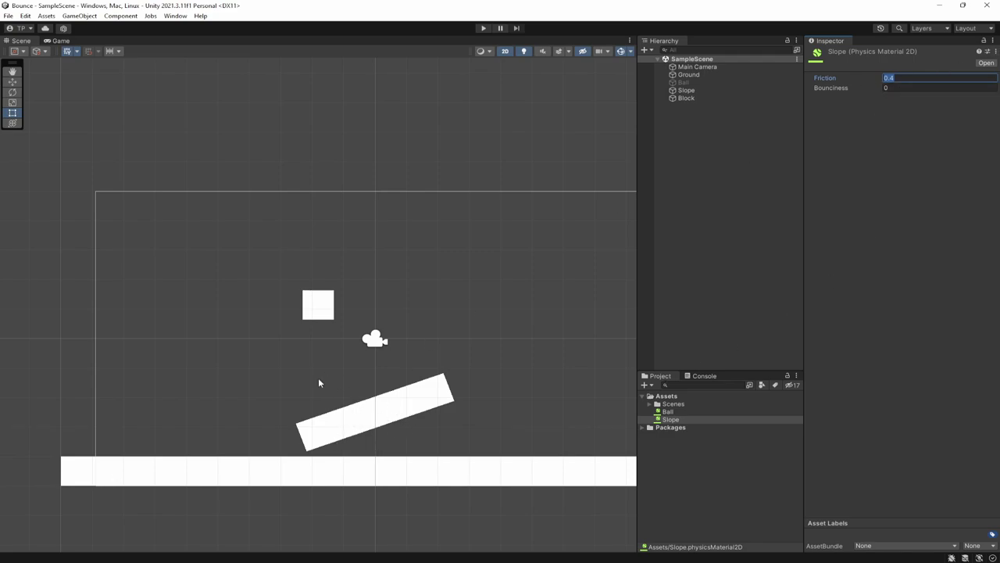
pyautogui.click(900, 78)
pyautogui.hotkey('ctrl', 'a')
pyautogui.write('1')
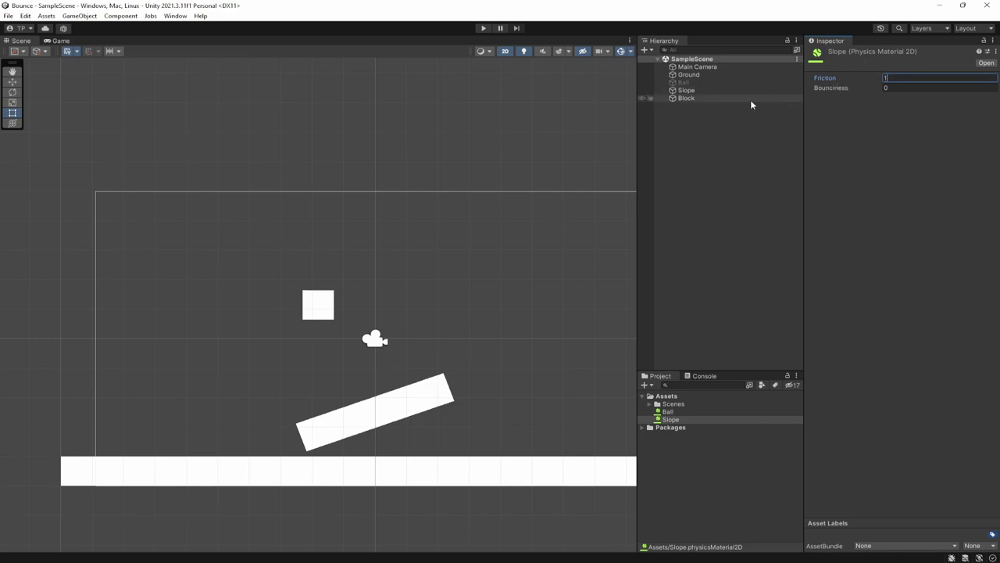
# Add a Box Collider 2D and a Rigidbody 2D to the Block object and save the scene
pyautogui.click(716, 96)
pyautogui.click(896, 253)
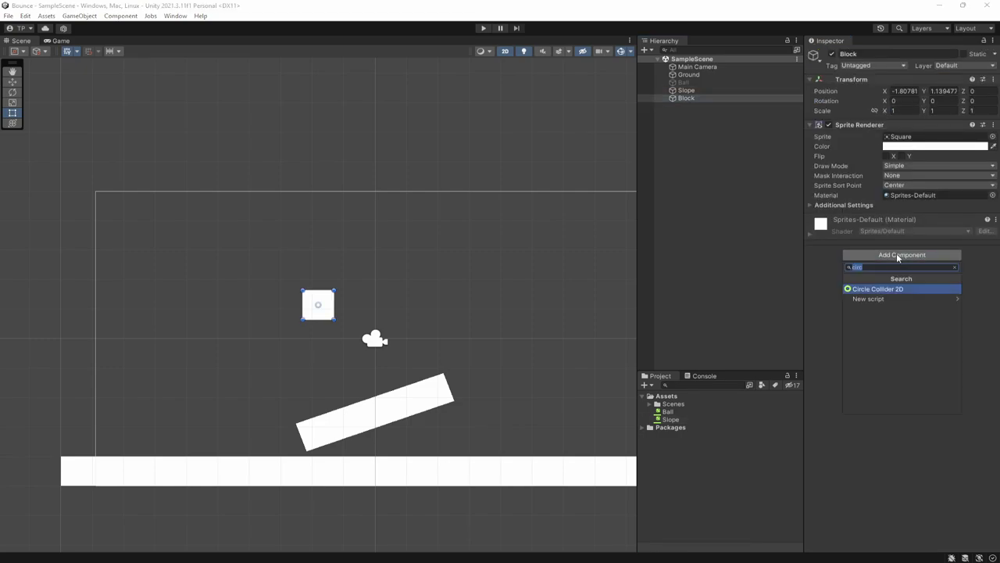
pyautogui.click(867, 298)
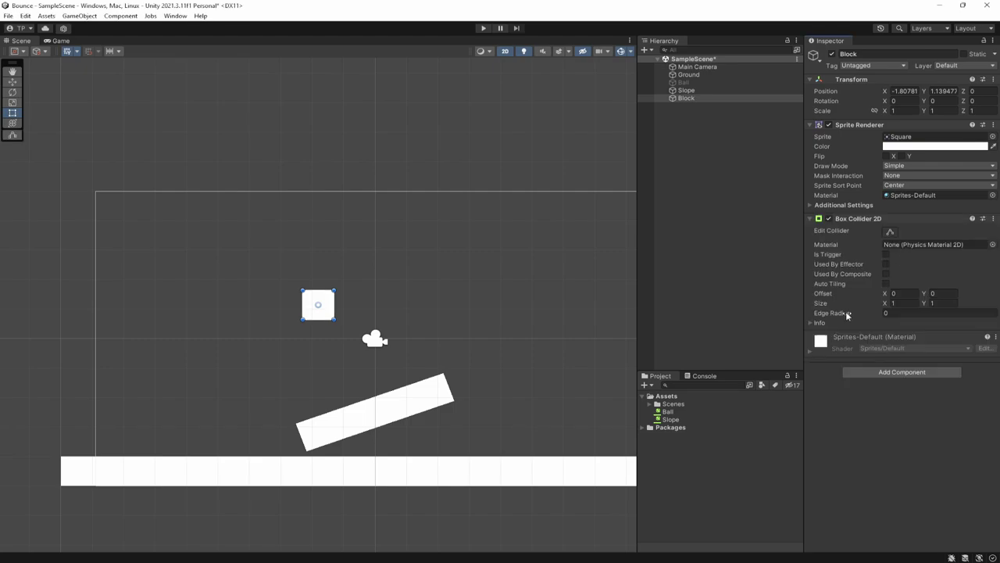
pyautogui.click(899, 372)
pyautogui.write('rigid')
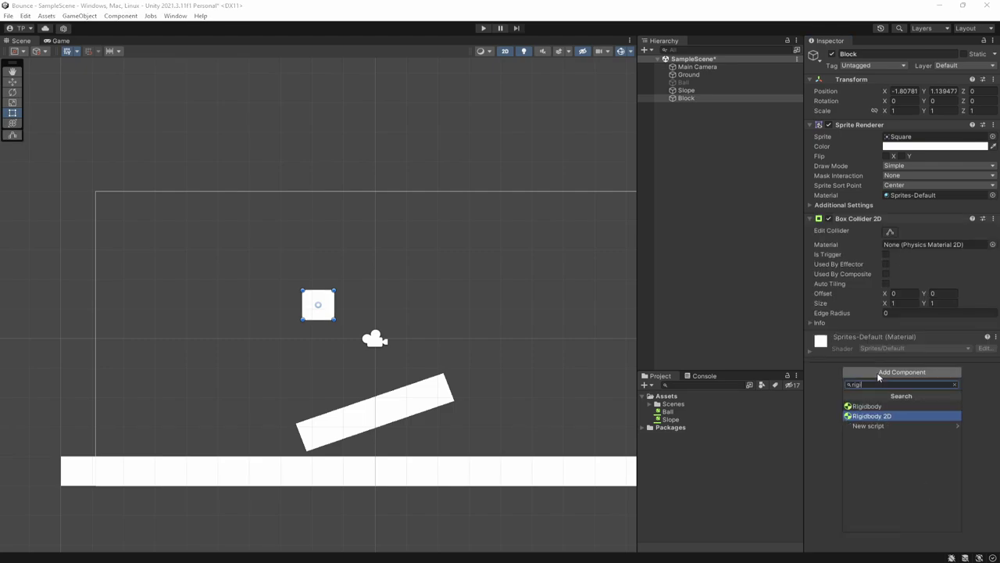
pyautogui.press('Return')
pyautogui.hotkey('ctrl', 's')
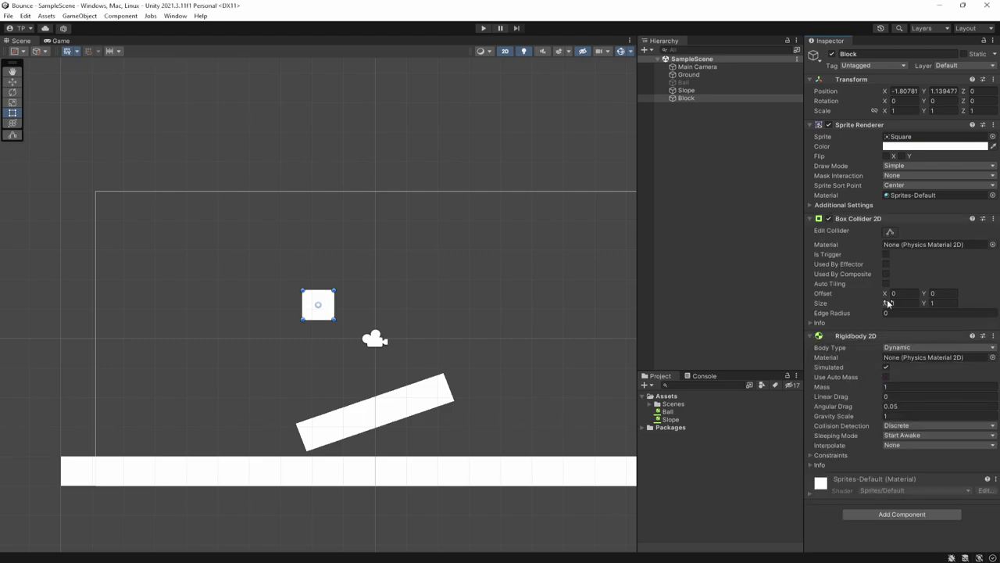
# Reset the Block's transform position to the origin and save the scene
pyautogui.rightClick(843, 79)
pyautogui.click(860, 83)
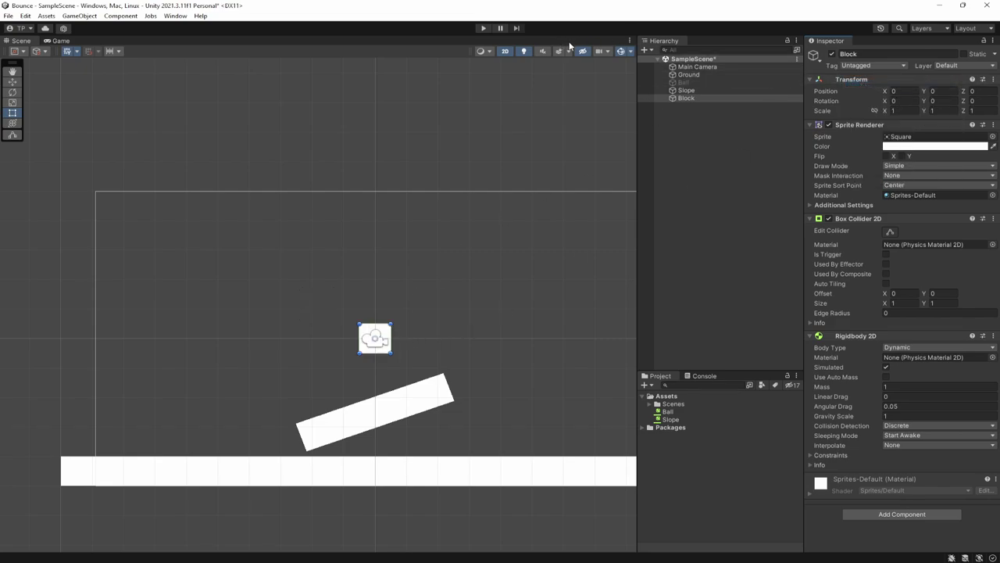
pyautogui.hotkey('ctrl', 's')
# Assign the Slope physics material to the Slope's Box Collider 2D and test-run the scene to check the Block's sliding
pyautogui.click(693, 90)
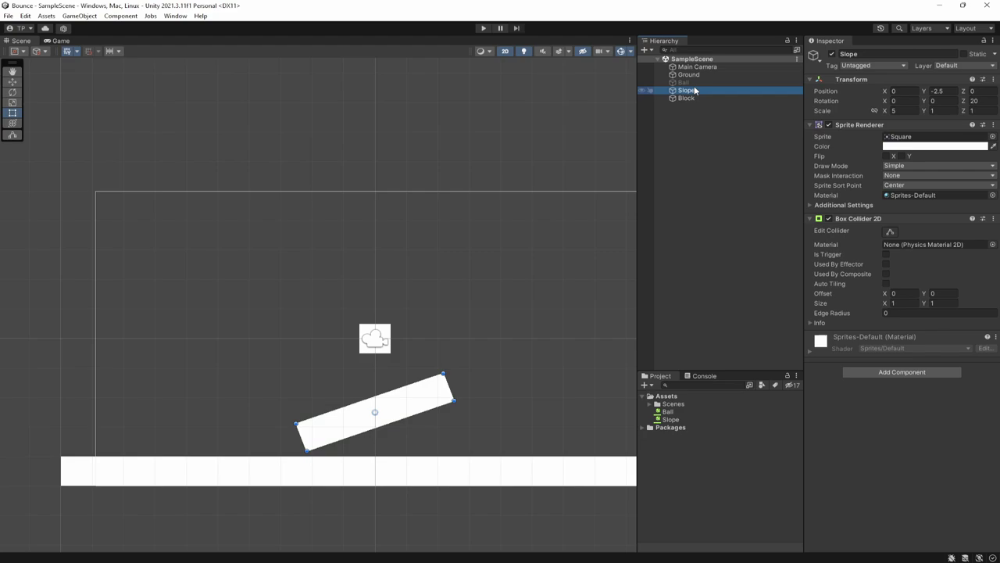
pyautogui.click(993, 245)
pyautogui.doubleClick(707, 294)
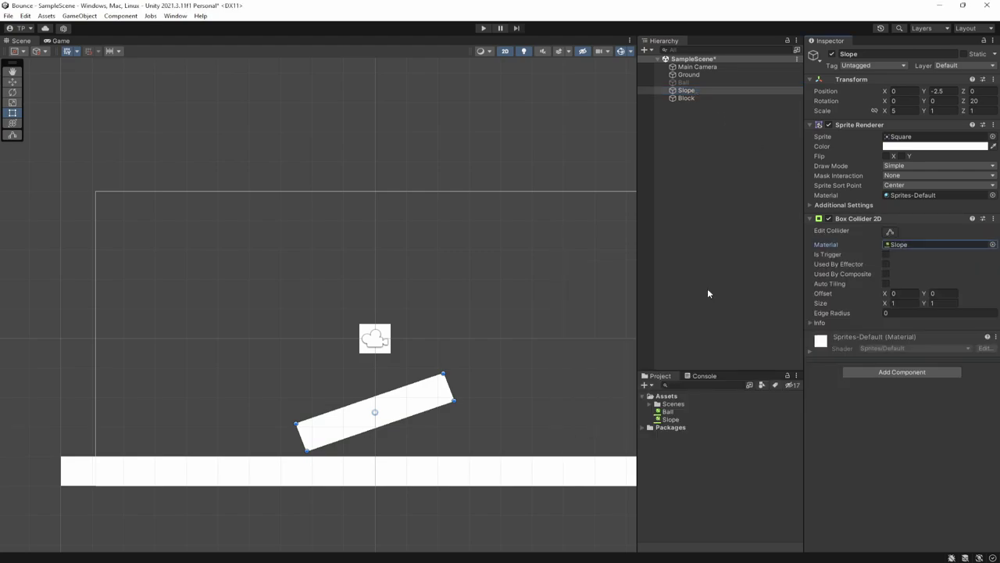
pyautogui.click(483, 28)
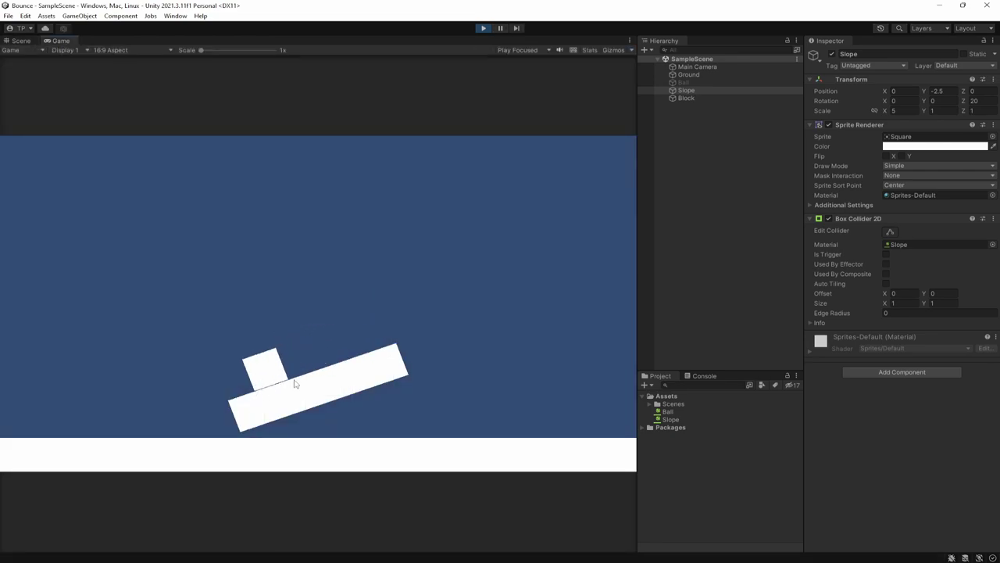
pyautogui.click(485, 29)
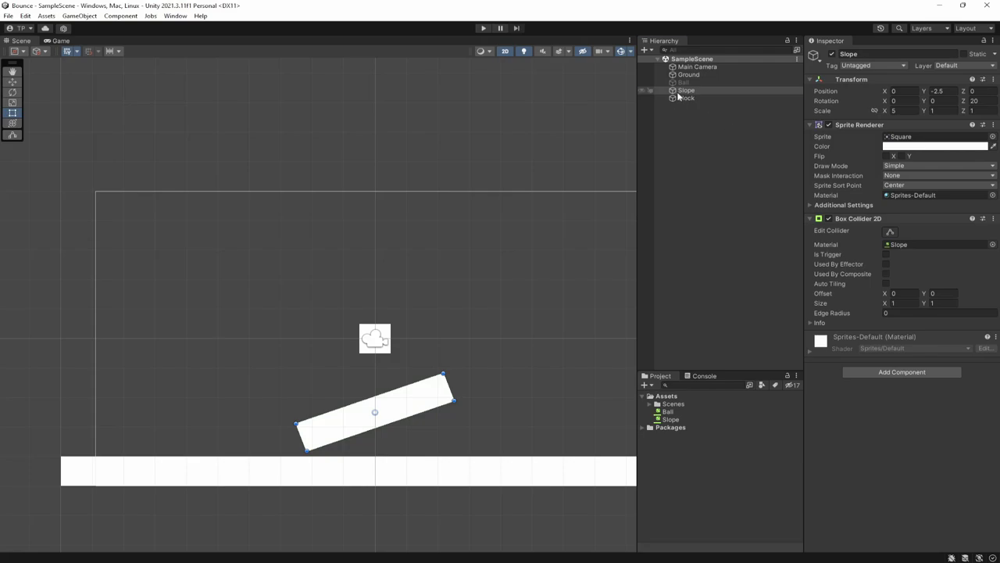
# Set the Slope physics material's friction to 0.4 and test-run the scene to check the Block's sliding
pyautogui.click(670, 419)
pyautogui.click(905, 77)
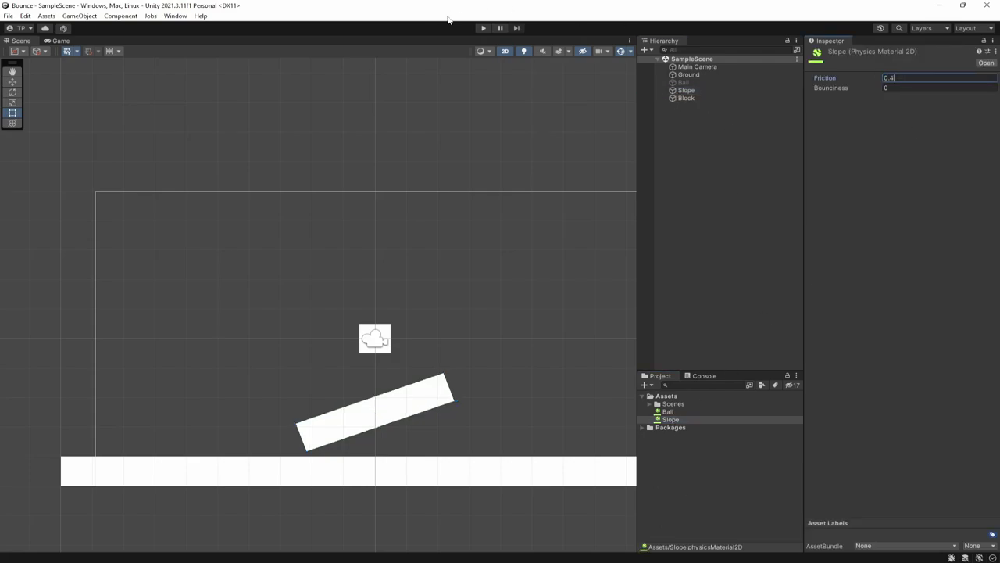
pyautogui.click(483, 28)
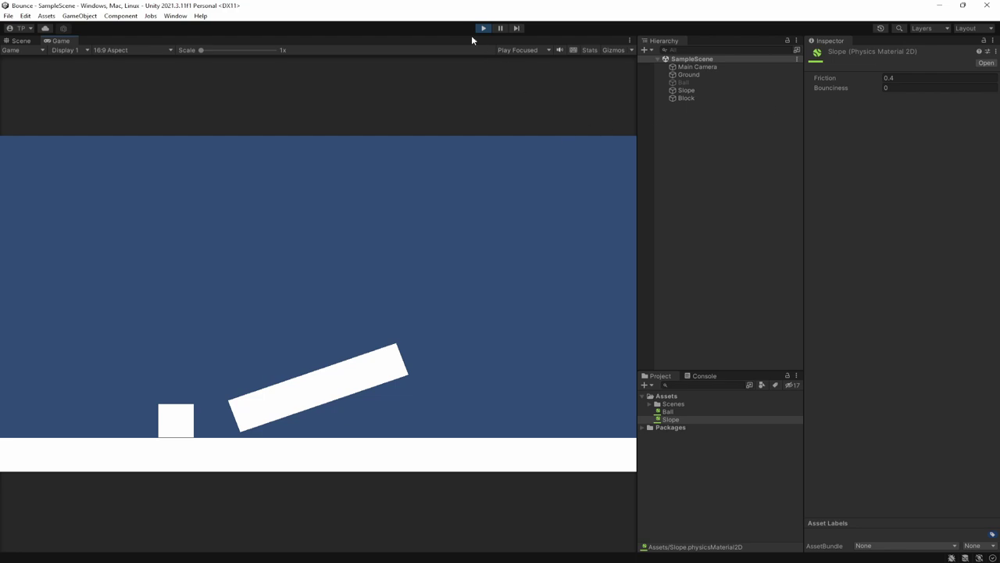
pyautogui.hotkey('ctrl', 'p')
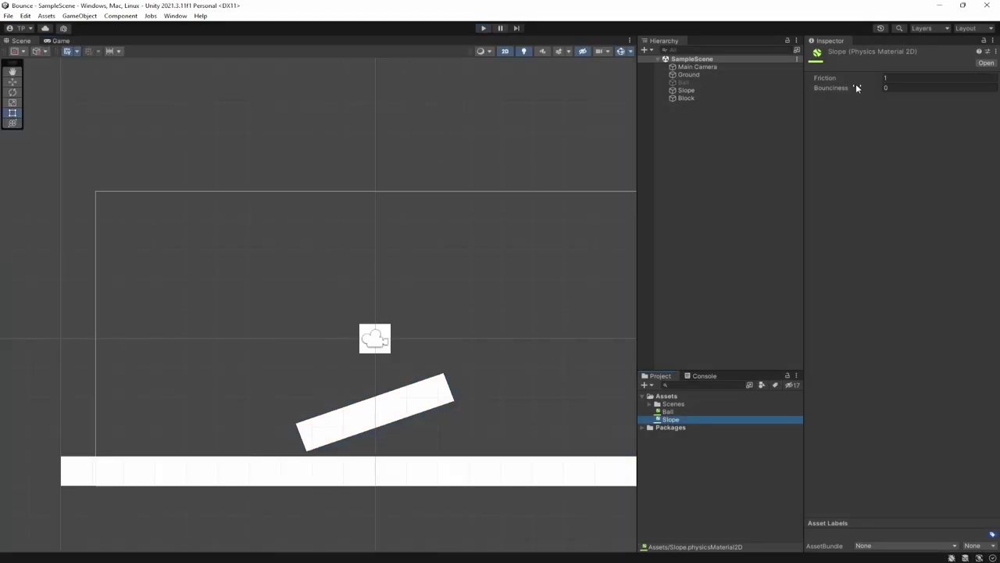
# Set the Slope object's Z rotation to 5
pyautogui.click(691, 75)
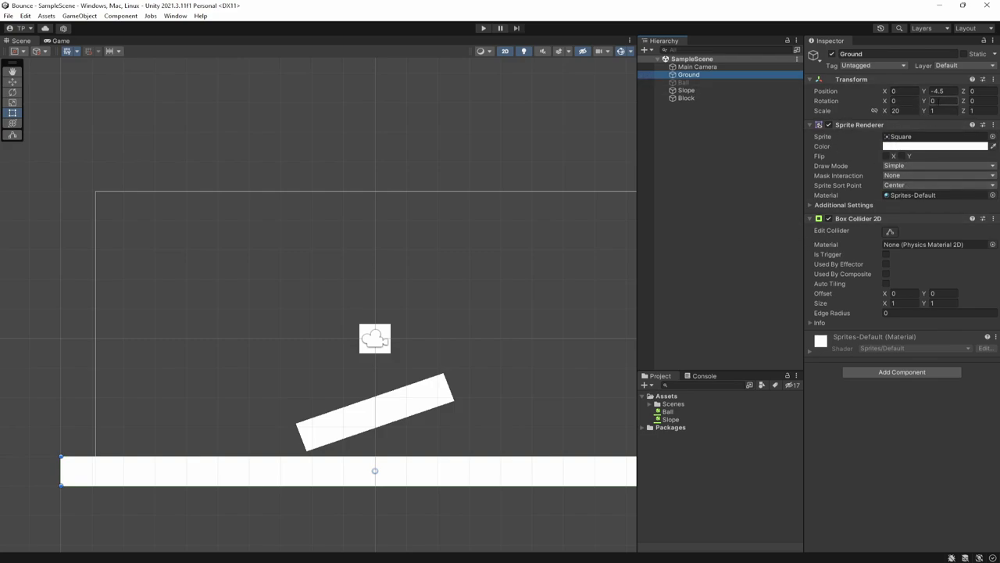
pyautogui.click(682, 90)
pyautogui.click(977, 101)
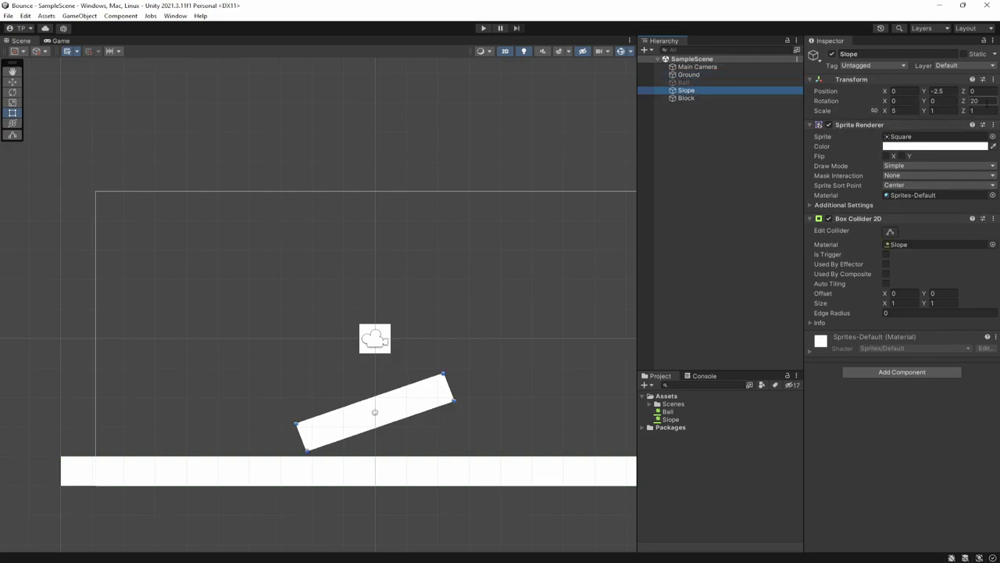
pyautogui.write('5')
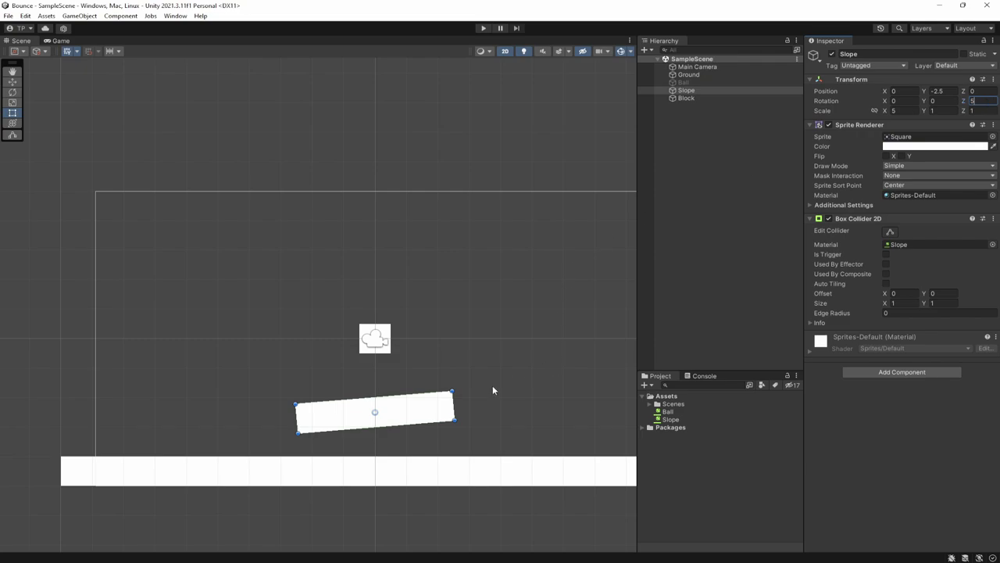
# Set the friction of the Slope physics material to 0.4 and select the Ball object
pyautogui.click(687, 92)
pyautogui.click(670, 419)
pyautogui.click(937, 77)
pyautogui.write('1')
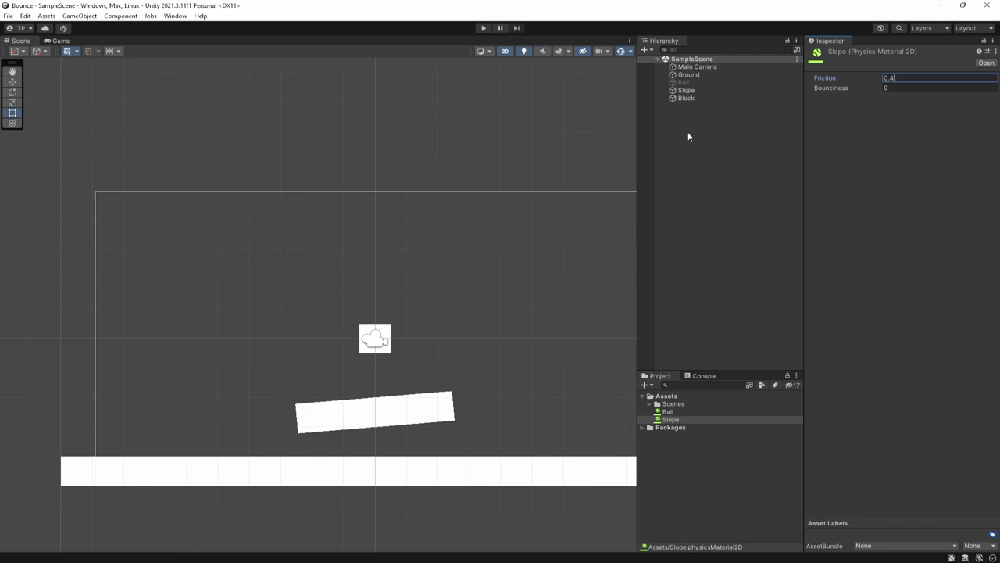
pyautogui.click(686, 81)
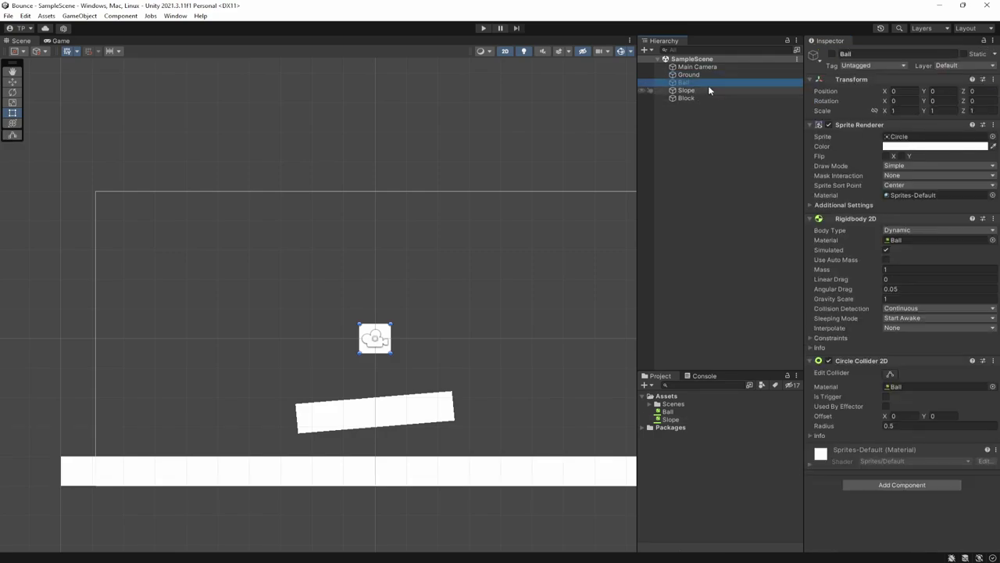
# Test-run the scene with the Block selected to check how it behaves on the slope
pyautogui.click(703, 90)
pyautogui.click(701, 99)
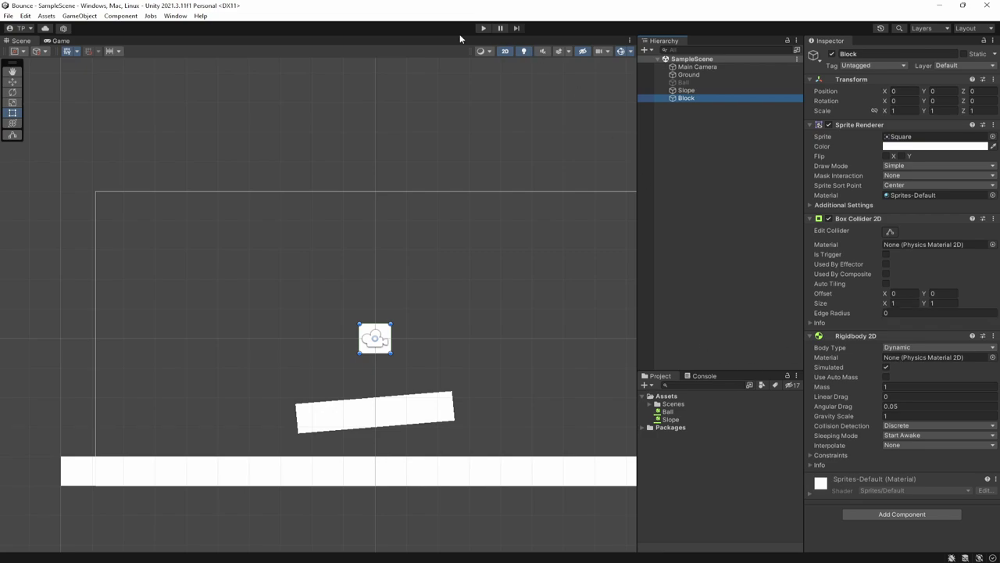
pyautogui.click(483, 29)
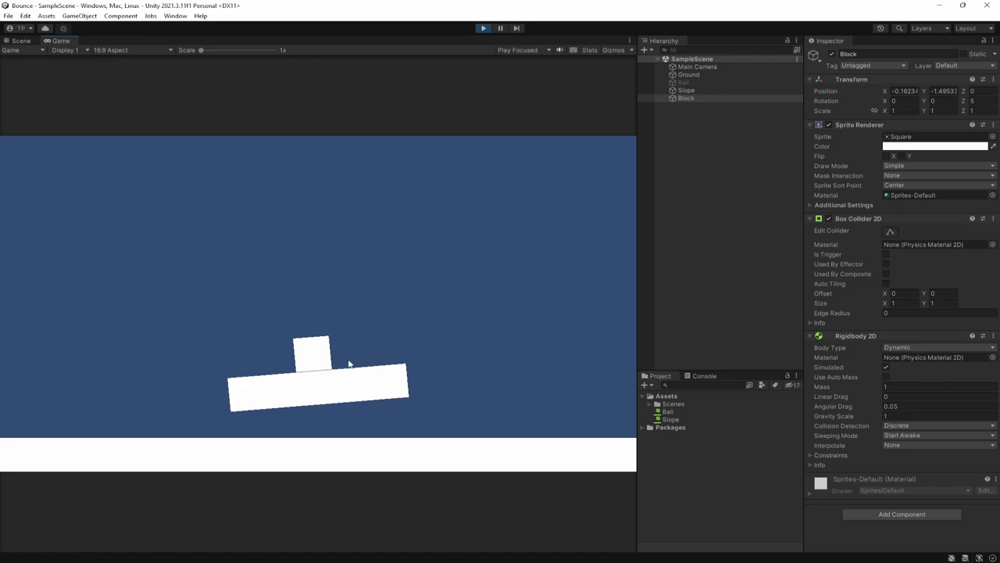
pyautogui.click(482, 28)
# Set the Slope physics material's friction to 0.2 and test-run the scene to check the Block's sliding
pyautogui.click(671, 419)
pyautogui.click(934, 78)
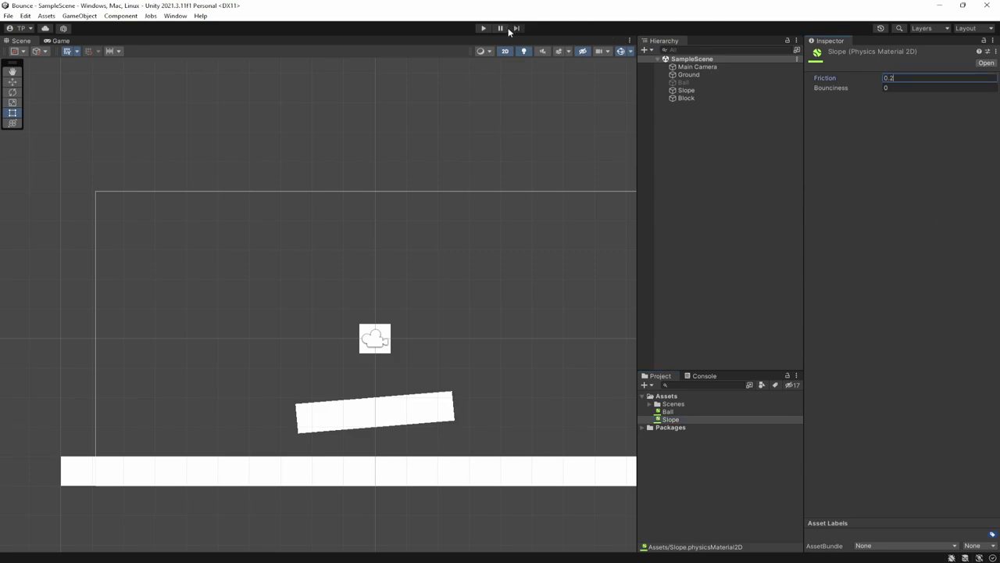
pyautogui.click(483, 28)
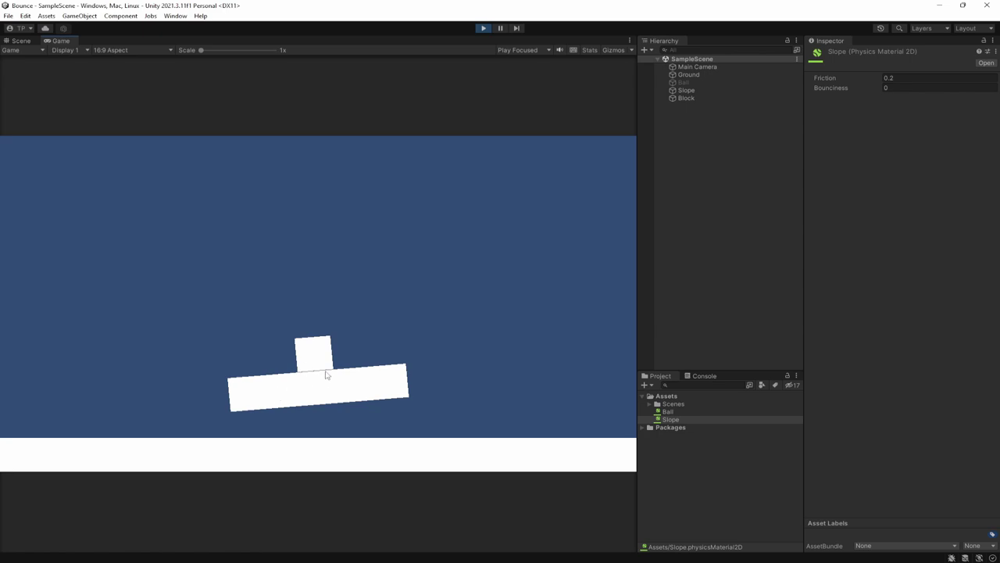
pyautogui.click(482, 29)
# Set the Slope physics material's friction to 0 and test-run the scene to check the Block's sliding
pyautogui.click(664, 420)
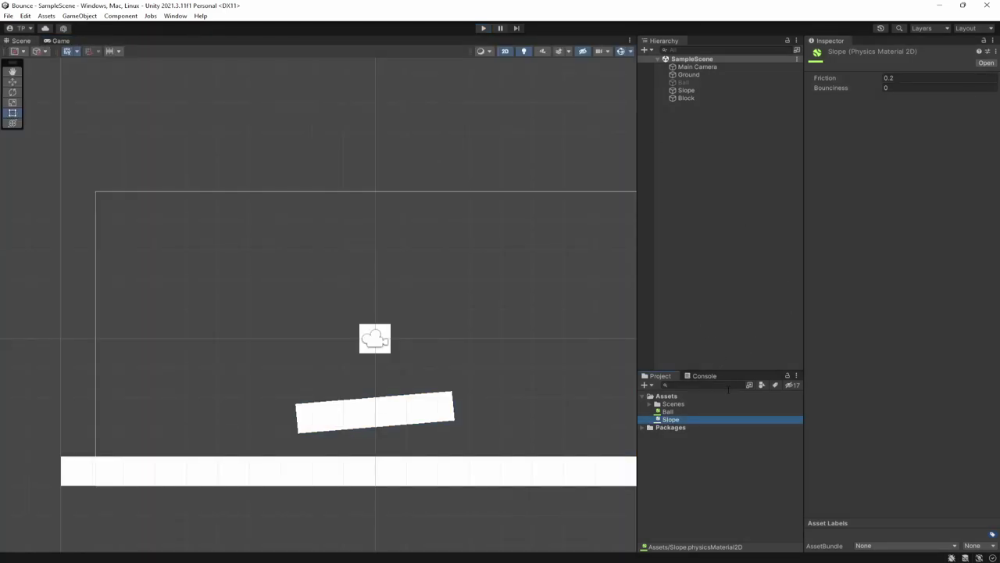
pyautogui.click(931, 79)
pyautogui.write('0')
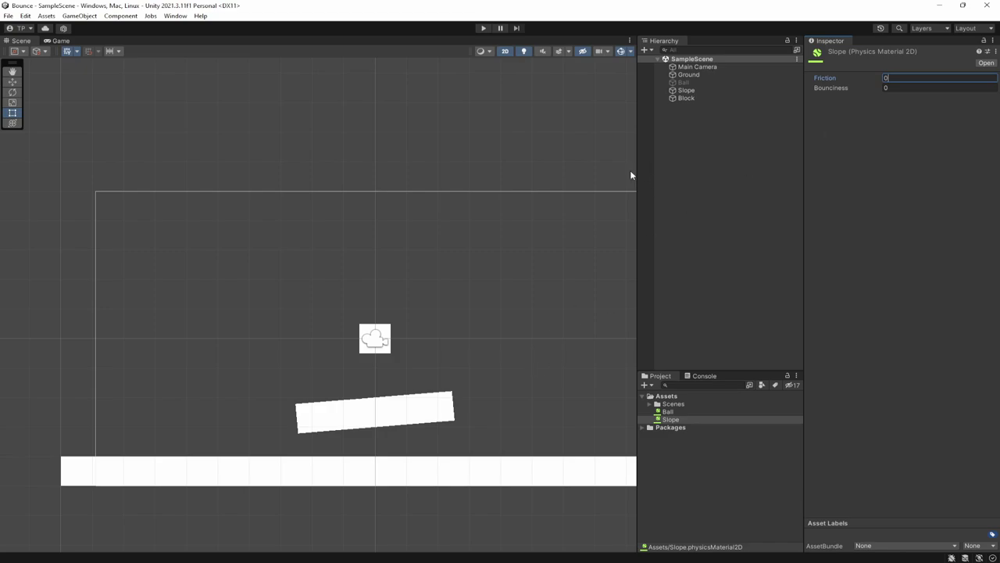
pyautogui.click(482, 28)
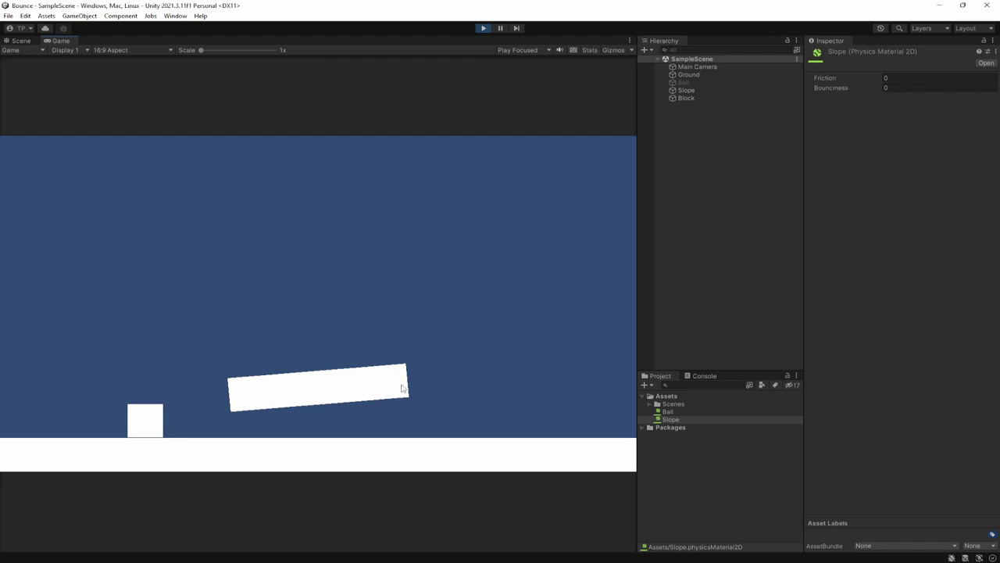
pyautogui.click(482, 28)
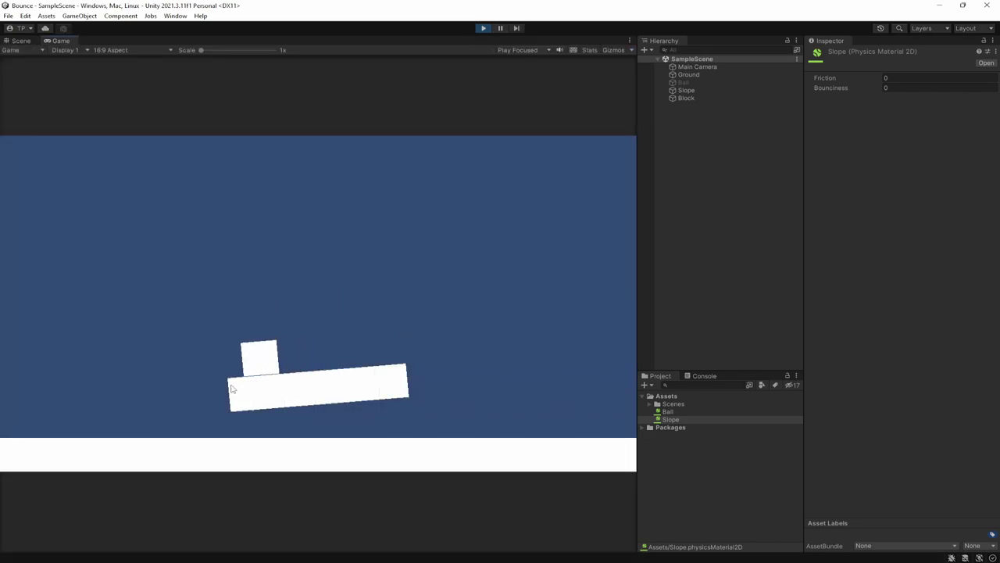
pyautogui.click(482, 28)
# Set the Slope object's X scale to 10 and its X position to -4
pyautogui.click(686, 90)
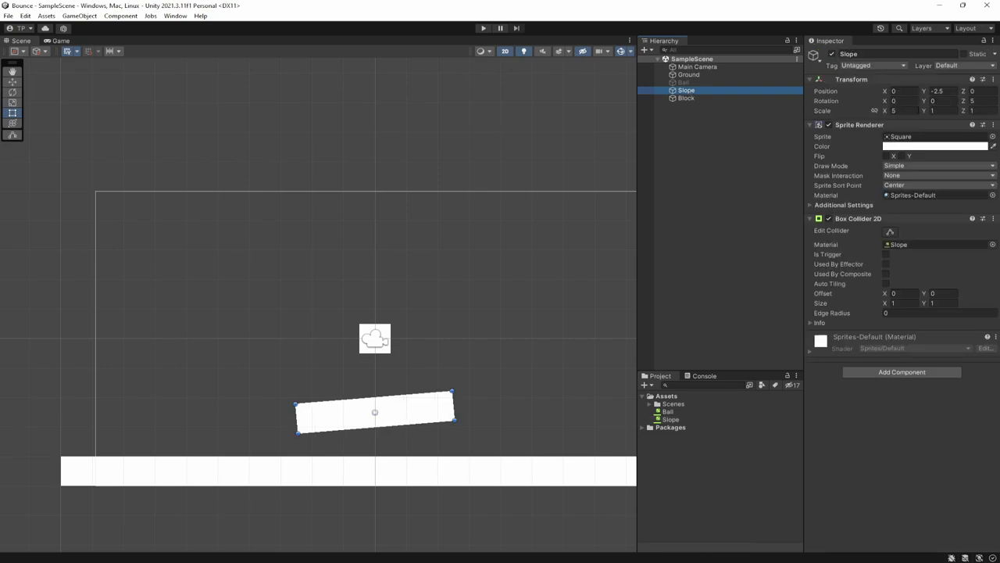
pyautogui.doubleClick(898, 110)
pyautogui.write('10')
pyautogui.hotkey('ctrl', 's')
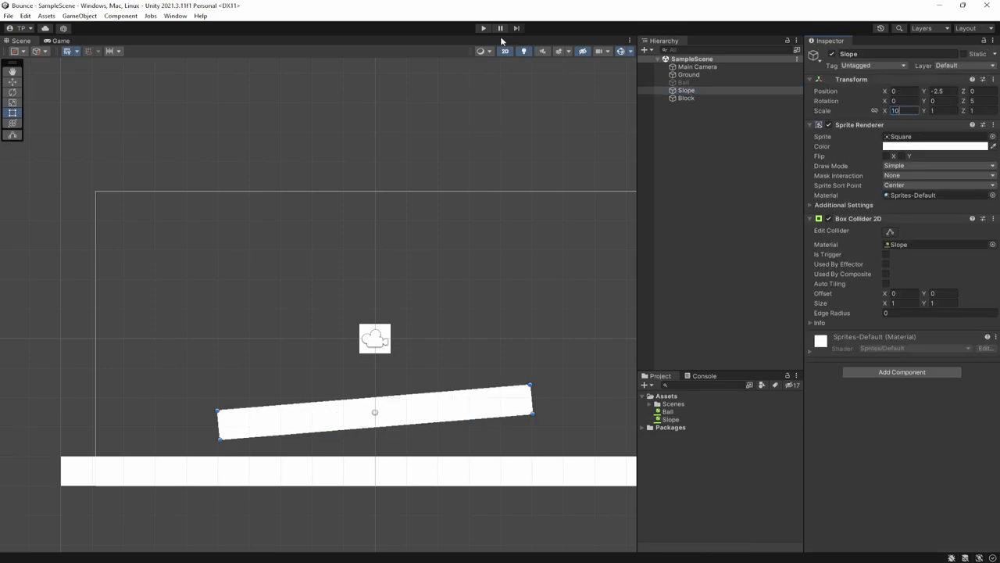
pyautogui.click(905, 90)
pyautogui.write('-4')
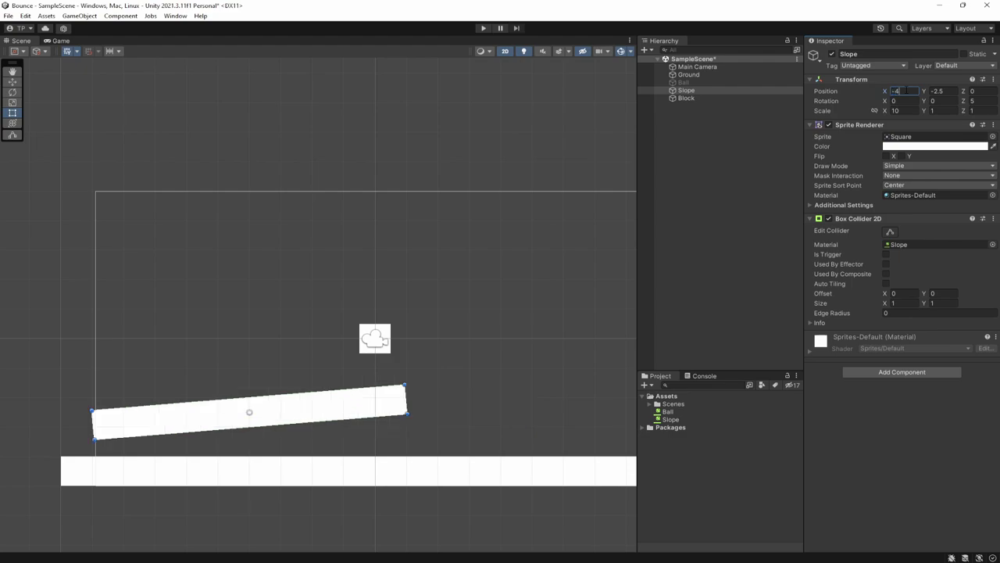
# Test-run the scene and follow the Block's movement along the lengthened slope in the Scene view
pyautogui.click(483, 28)
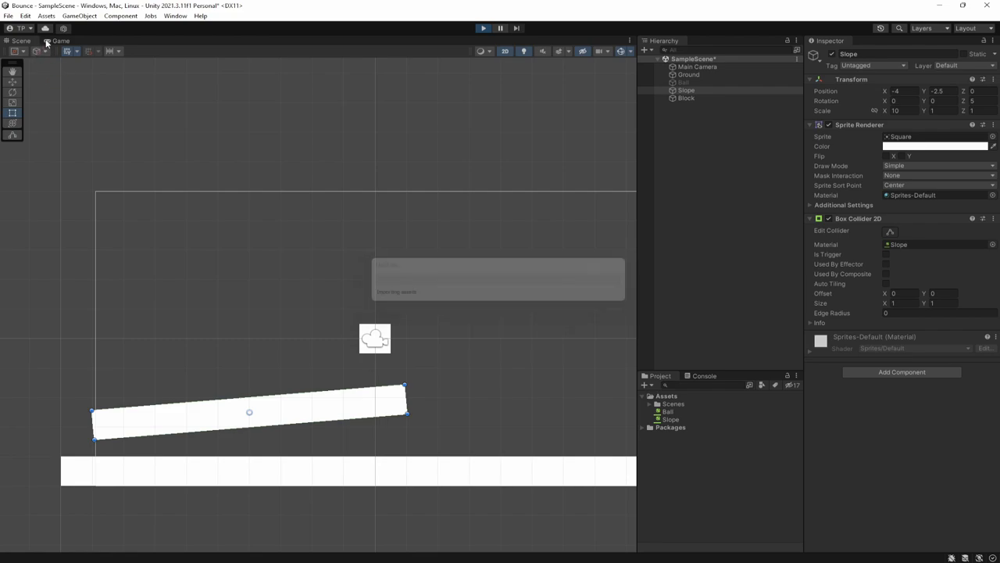
pyautogui.click(21, 40)
pyautogui.scroll(-1, 258, 281)
pyautogui.moveTo(274, 316); pyautogui.dragTo(310, 289, button='middle')
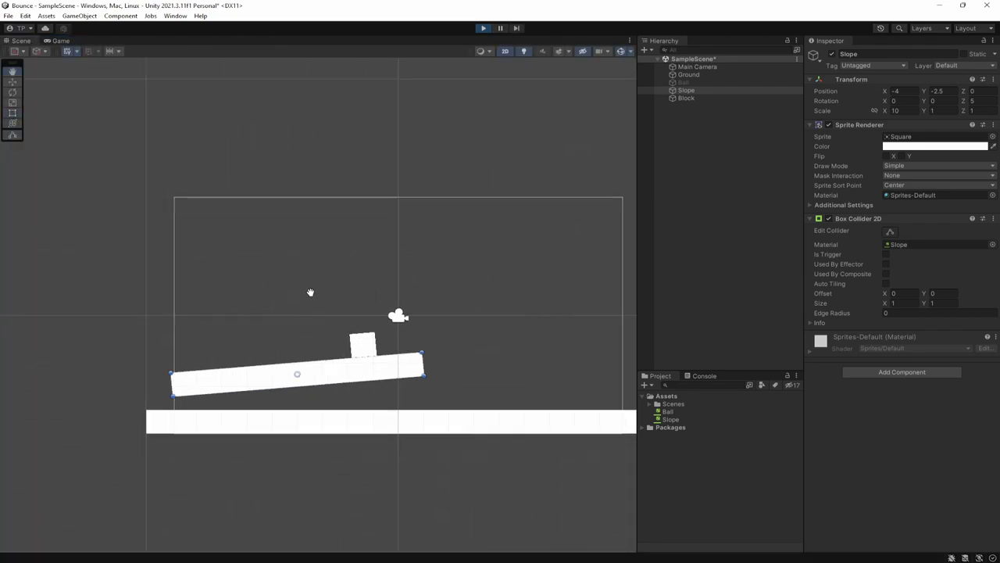
pyautogui.scroll(-2, 419, 365)
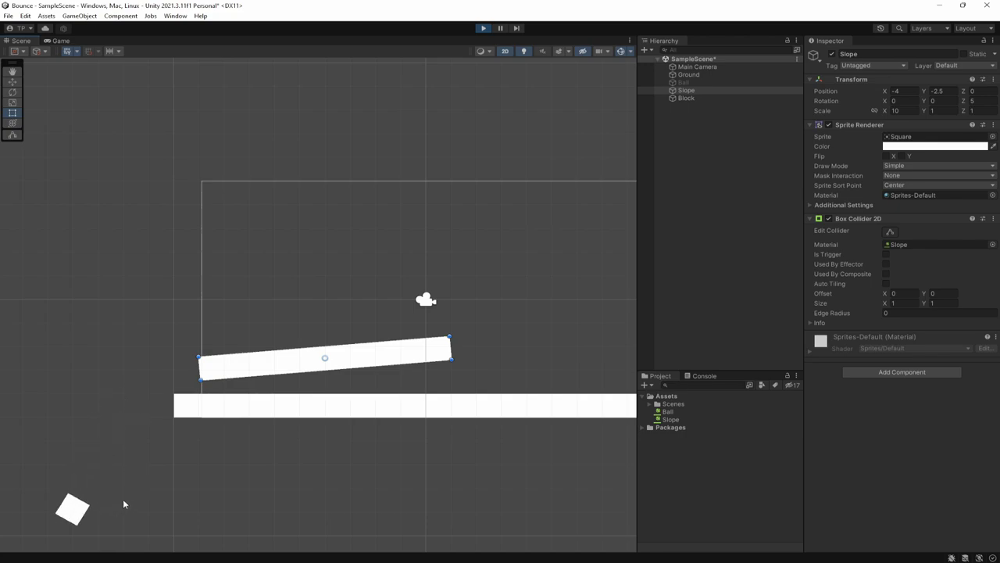
pyautogui.scroll(-1, 214, 436)
pyautogui.scroll(1, 214, 437)
pyautogui.click(483, 29)
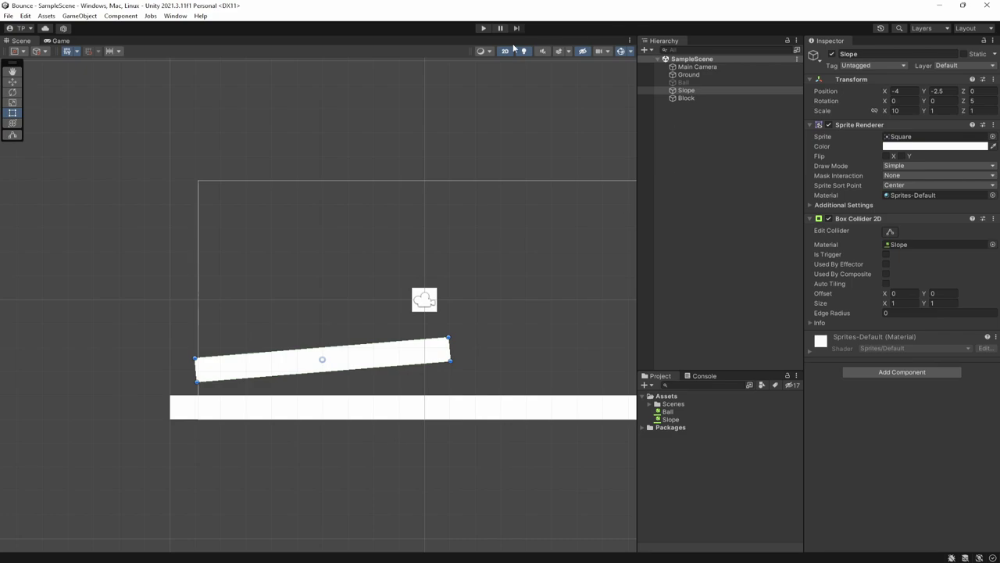
# Examine the component settings of the Slope, Ball and Block objects
pyautogui.click(696, 91)
pyautogui.click(692, 98)
pyautogui.click(689, 91)
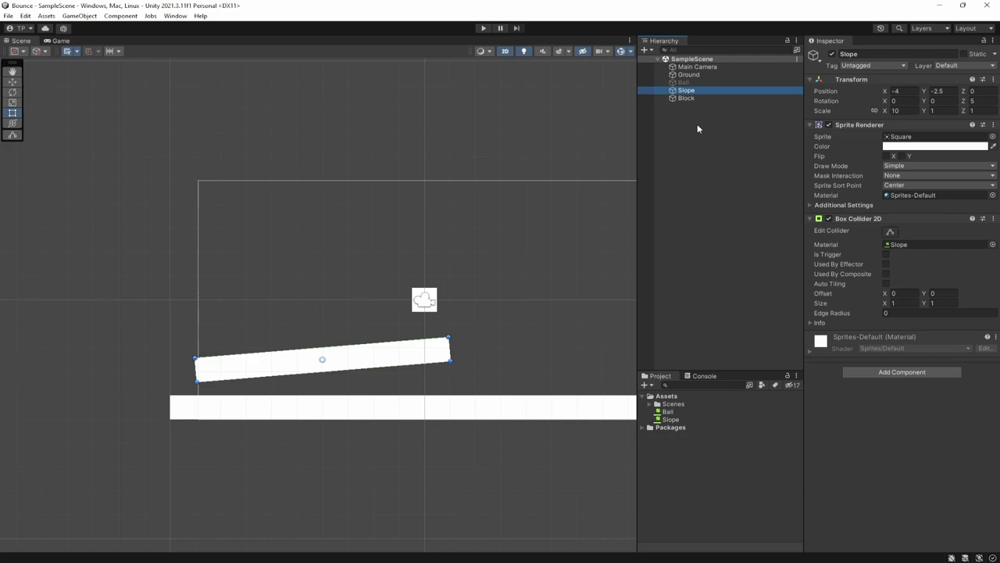
pyautogui.click(688, 82)
pyautogui.click(689, 99)
pyautogui.click(691, 91)
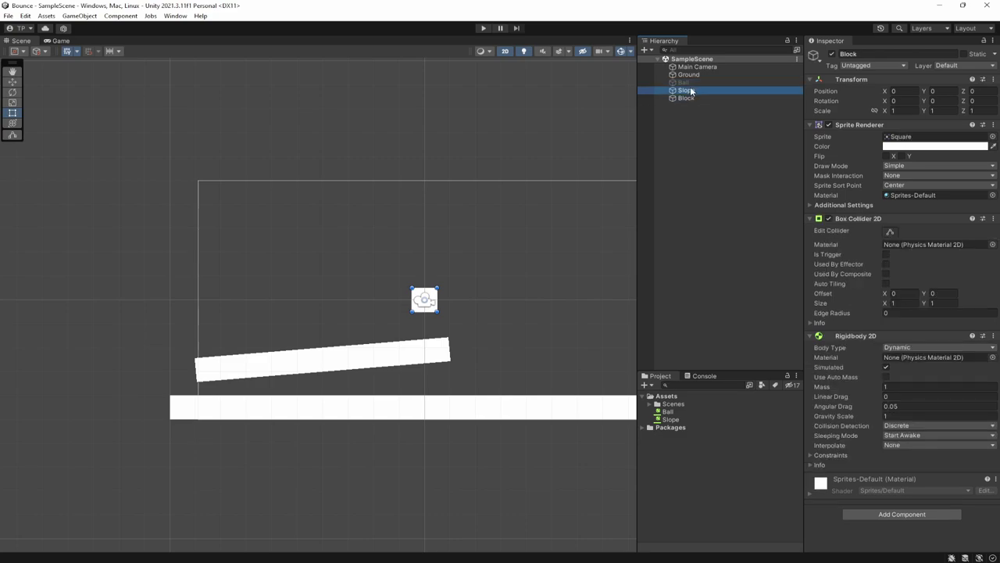
pyautogui.click(687, 98)
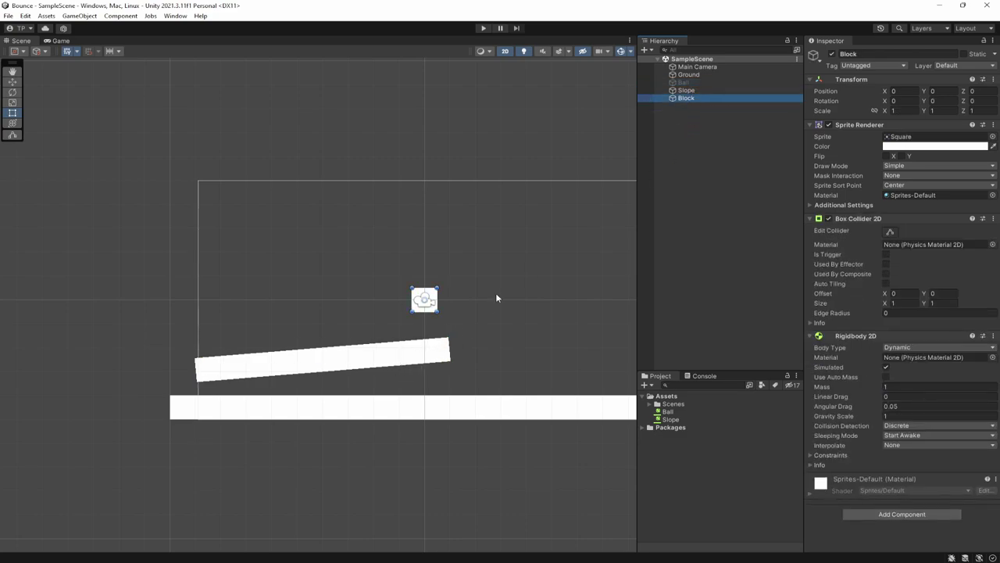
# Set the Slope object's Z rotation to 0
pyautogui.click(694, 90)
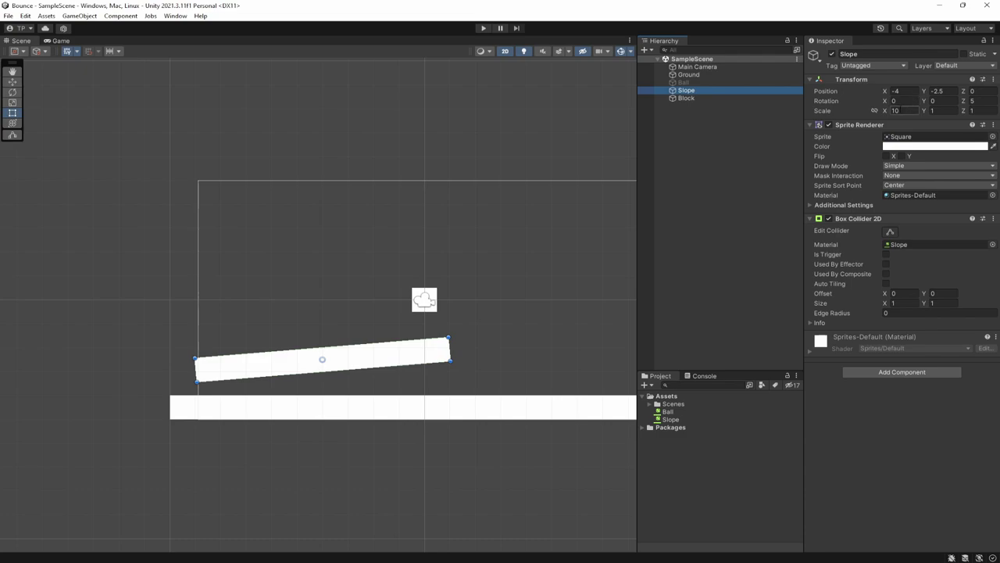
pyautogui.click(905, 110)
pyautogui.click(979, 101)
pyautogui.write('0')
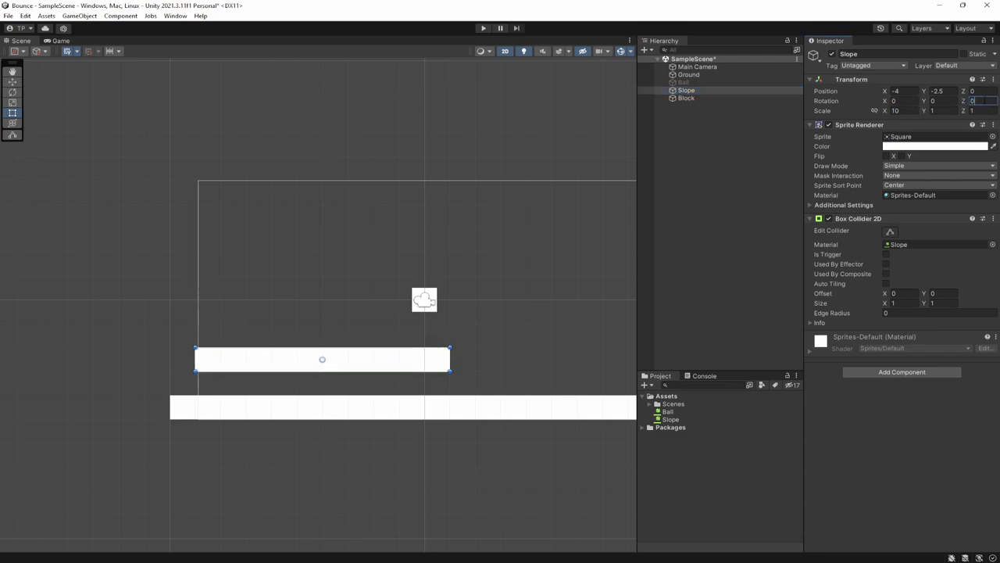
# Set the Slope physics material's bounciness and friction to 0.4 and test-run the scene to check the Block's bounce
pyautogui.click(666, 419)
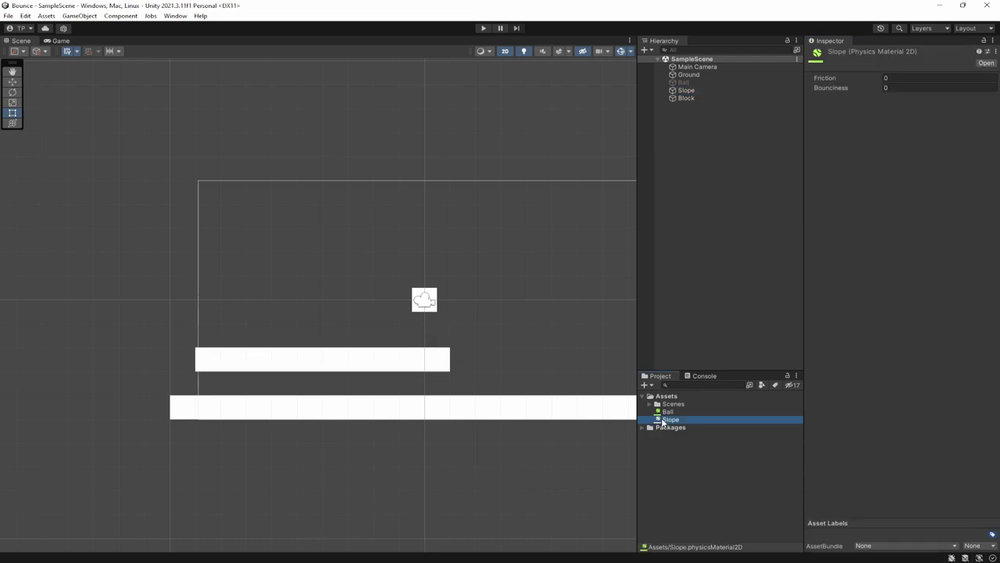
pyautogui.click(924, 88)
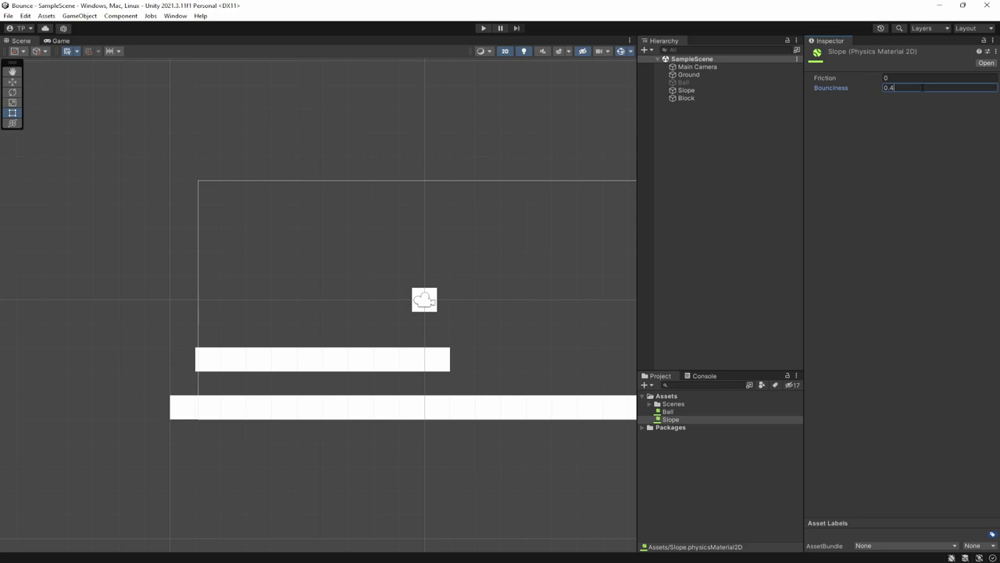
pyautogui.click(903, 78)
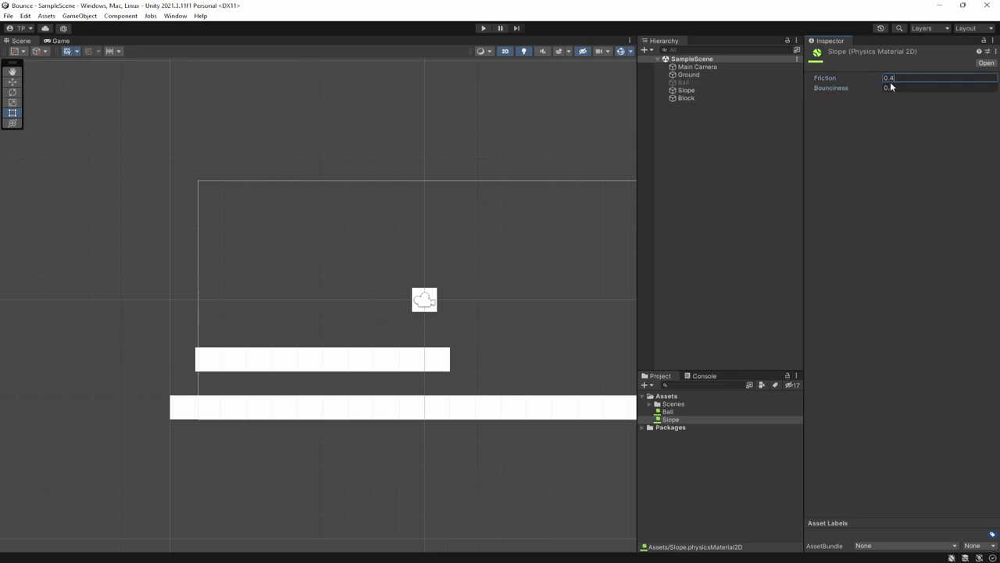
pyautogui.click(686, 98)
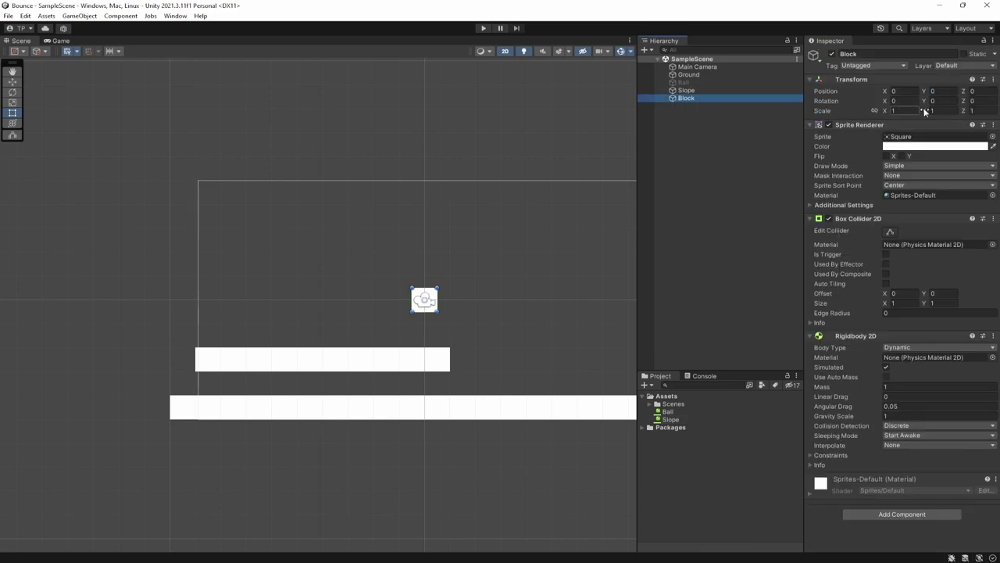
pyautogui.click(483, 28)
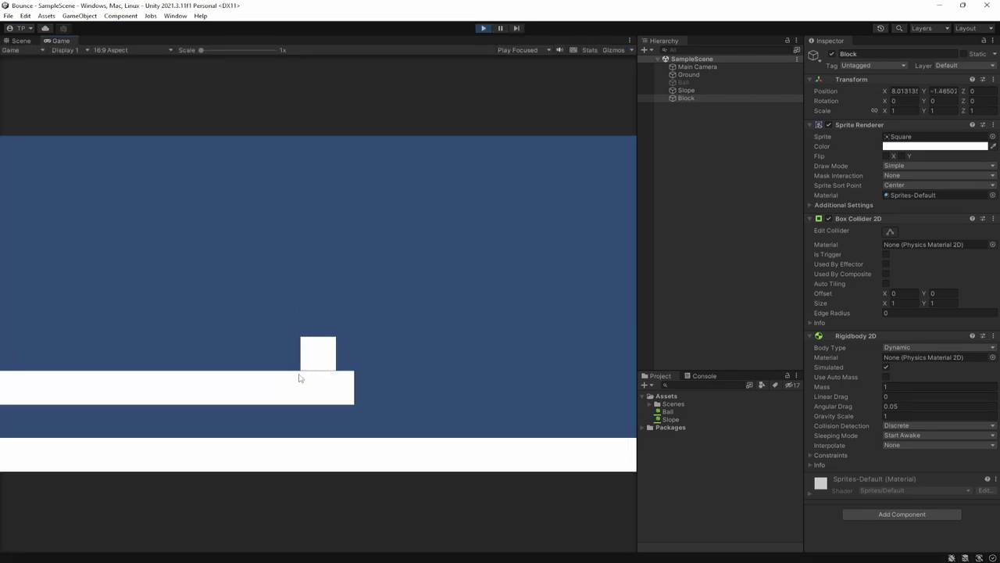
pyautogui.click(481, 30)
# Set the Slope physics material's bounciness to 1 and test-run the scene to check the Block's bounce
pyautogui.click(686, 90)
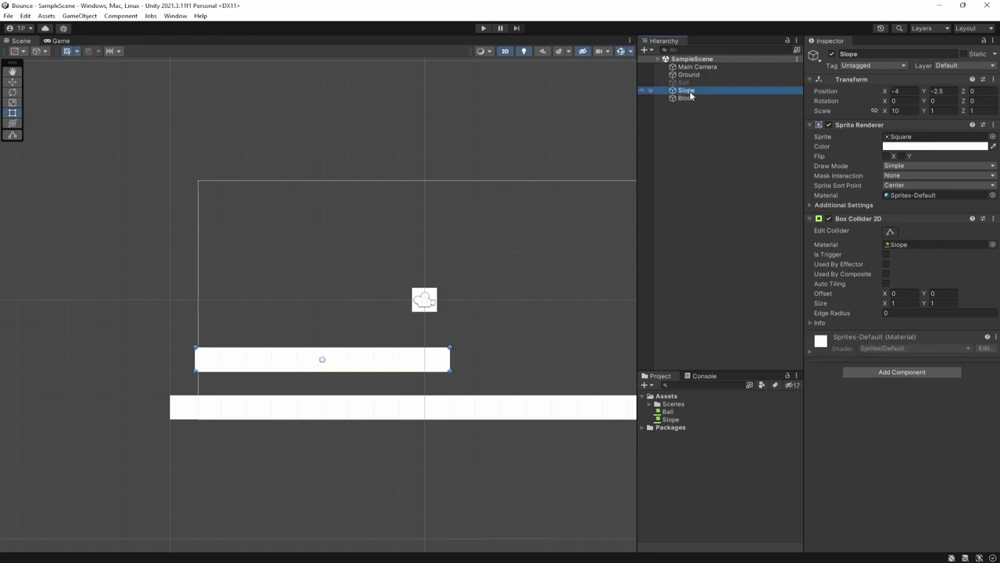
pyautogui.click(687, 97)
pyautogui.click(671, 418)
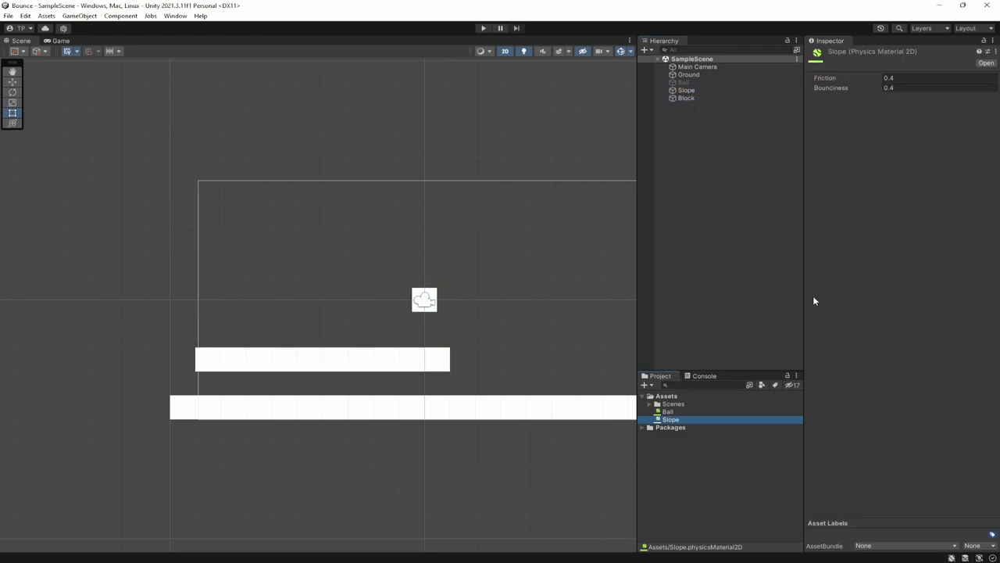
pyautogui.click(887, 87)
pyautogui.write('1')
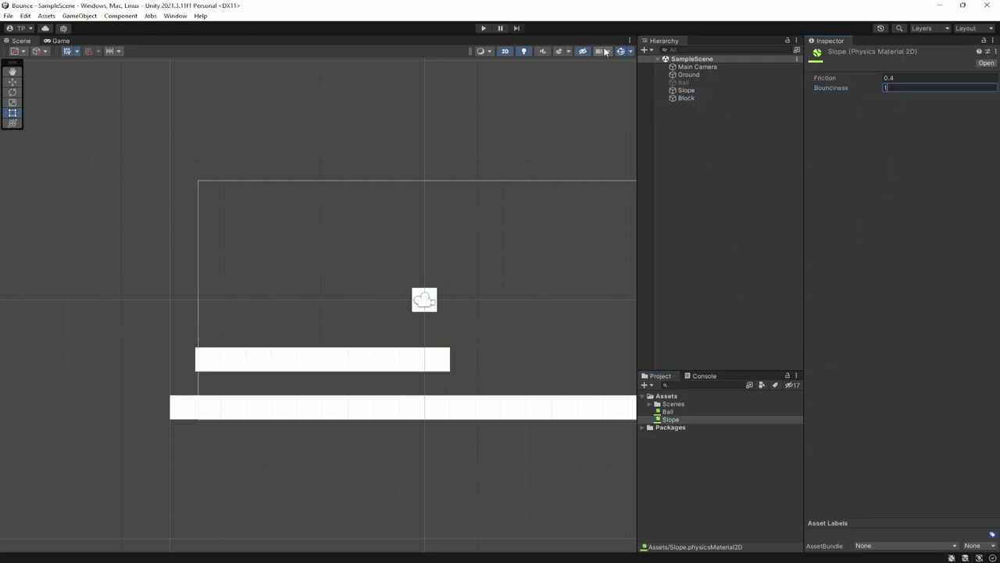
pyautogui.click(483, 28)
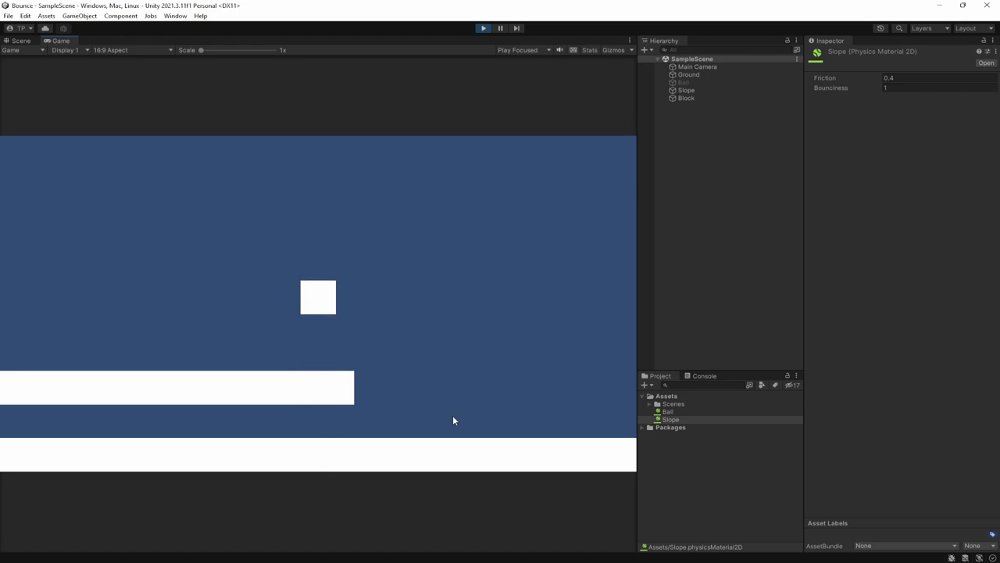
pyautogui.click(483, 29)
# Set the Slope physics material's bounciness to 0.8 and test-run the scene to check the Block's bounce
pyautogui.click(901, 88)
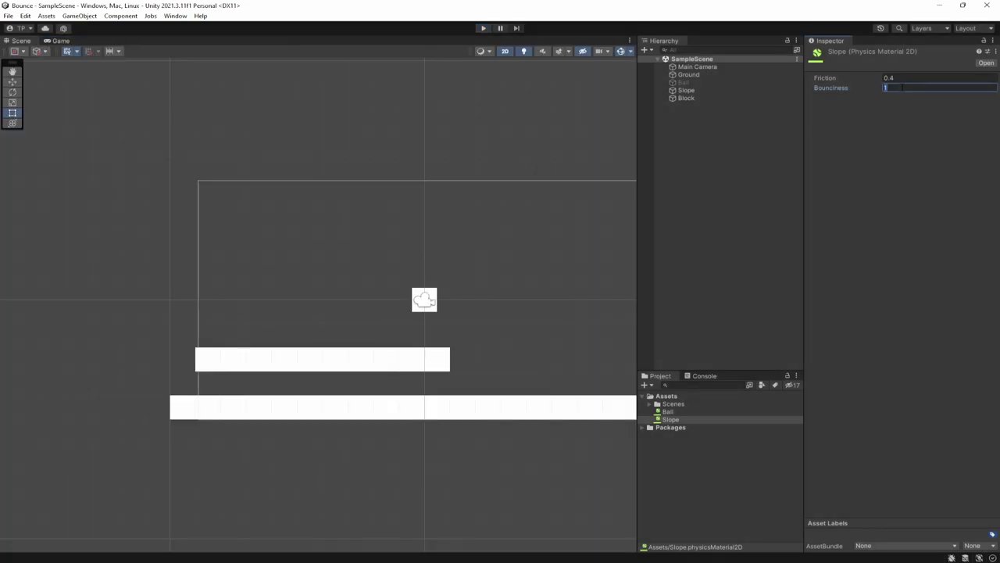
pyautogui.write('0.8')
pyautogui.click(483, 28)
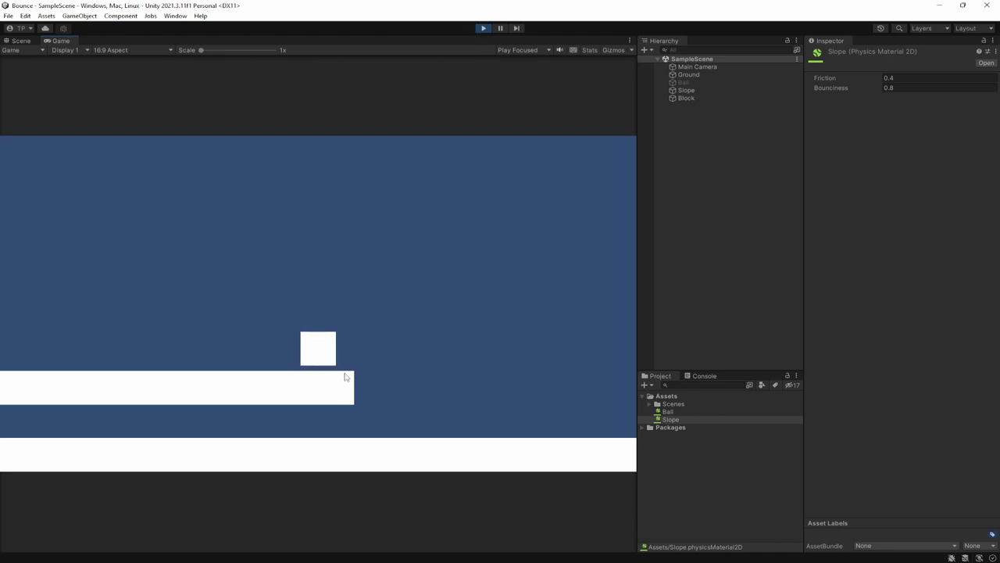
pyautogui.click(483, 29)
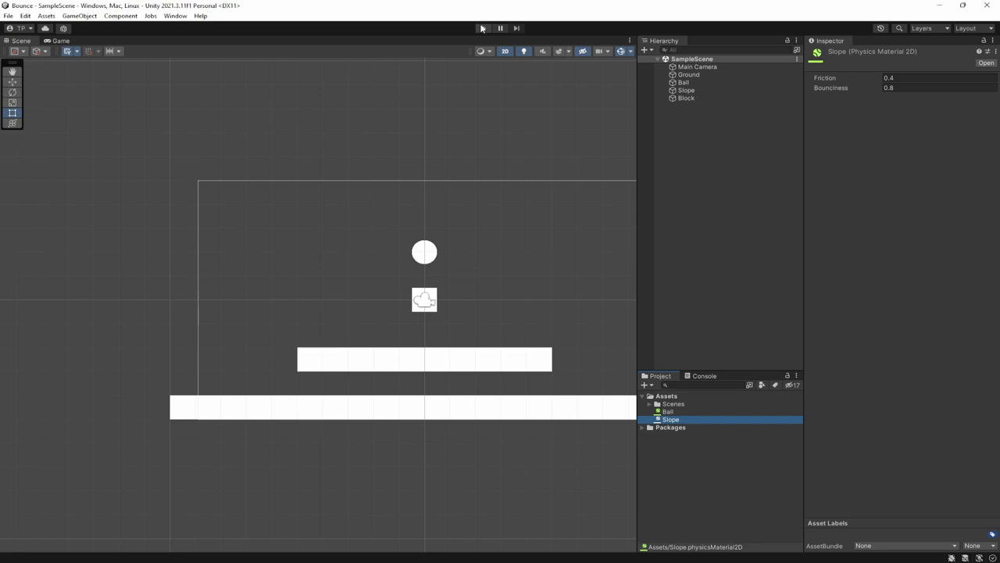
# Test-run the scene with the Ball above the Block, and compare the settings of the Ball and Slope physics materials
pyautogui.click(482, 28)
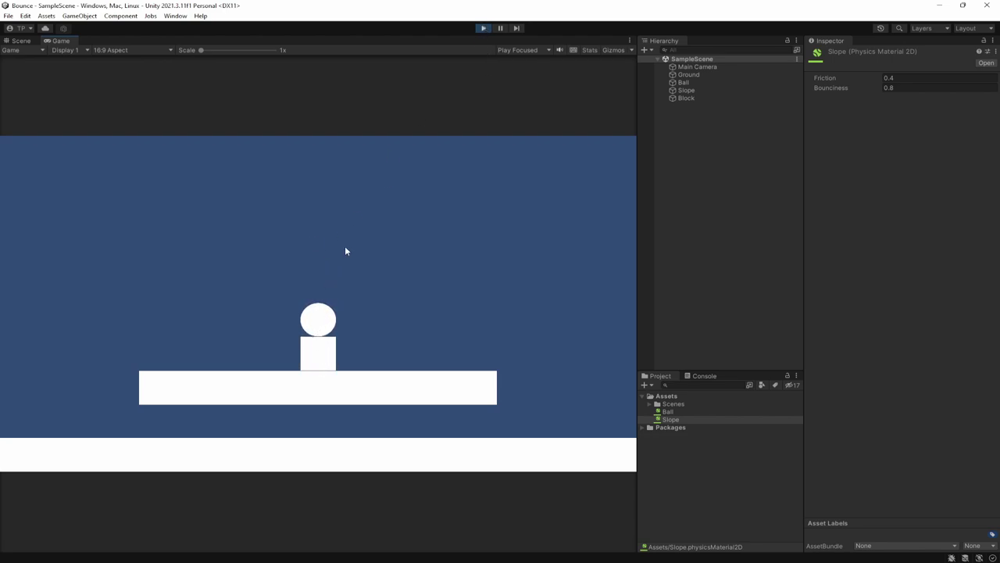
pyautogui.click(484, 28)
pyautogui.click(669, 419)
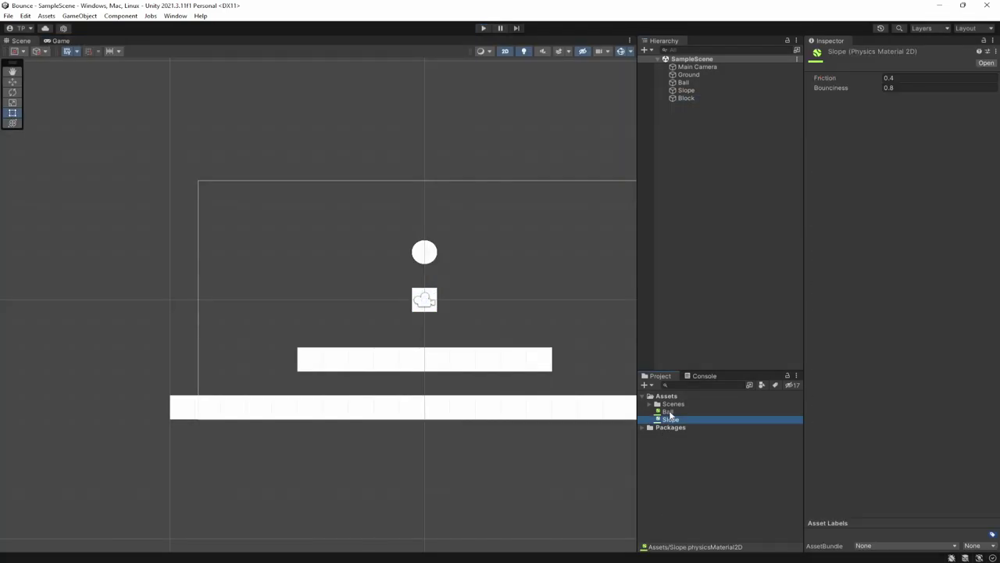
pyautogui.click(670, 412)
pyautogui.click(680, 420)
pyautogui.click(679, 412)
pyautogui.click(684, 422)
pyautogui.click(670, 411)
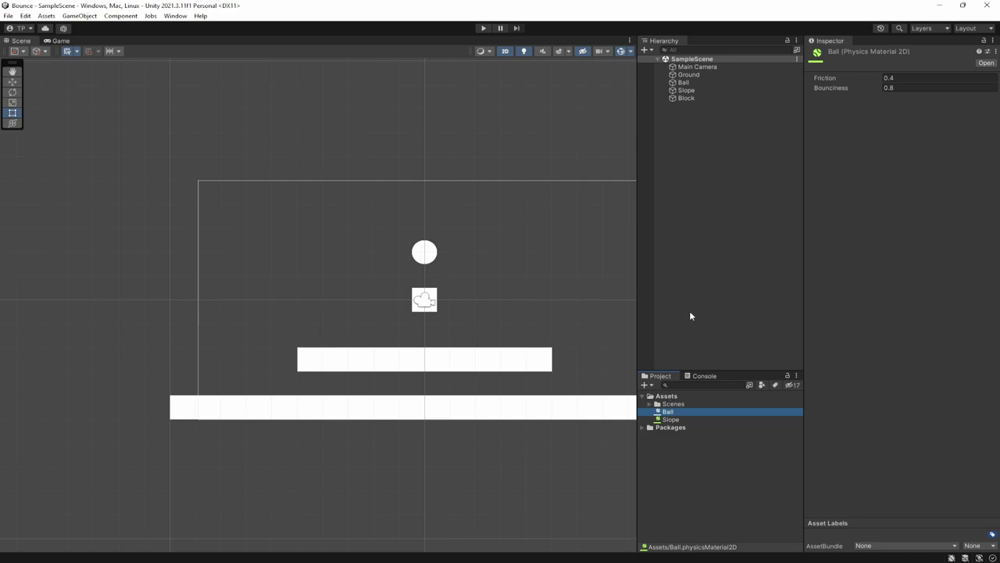
# Swap the heights of the two objects by setting the Block's Y position to 2 and the Ball's Y position to 0
pyautogui.click(688, 83)
pyautogui.click(697, 90)
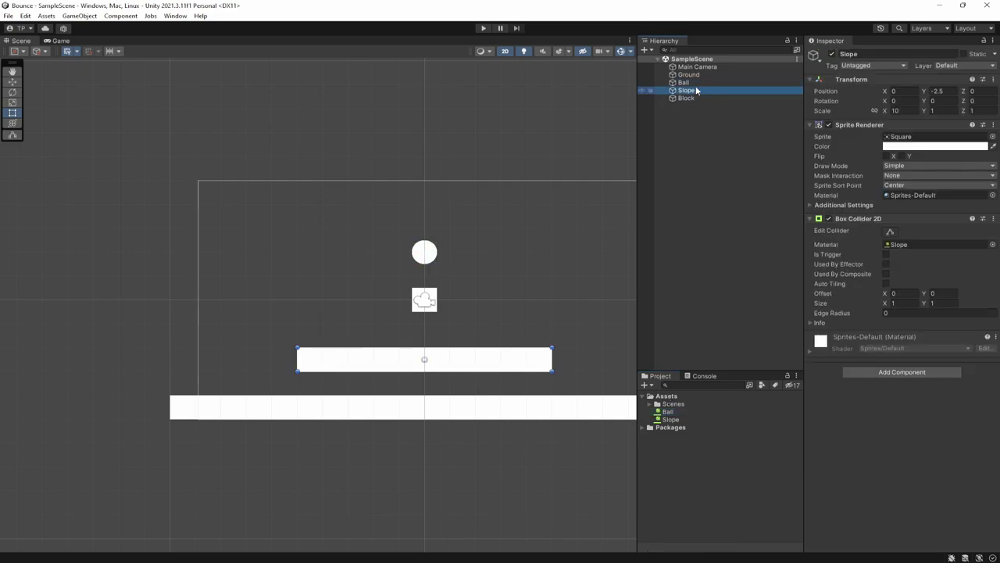
pyautogui.click(686, 98)
pyautogui.click(937, 91)
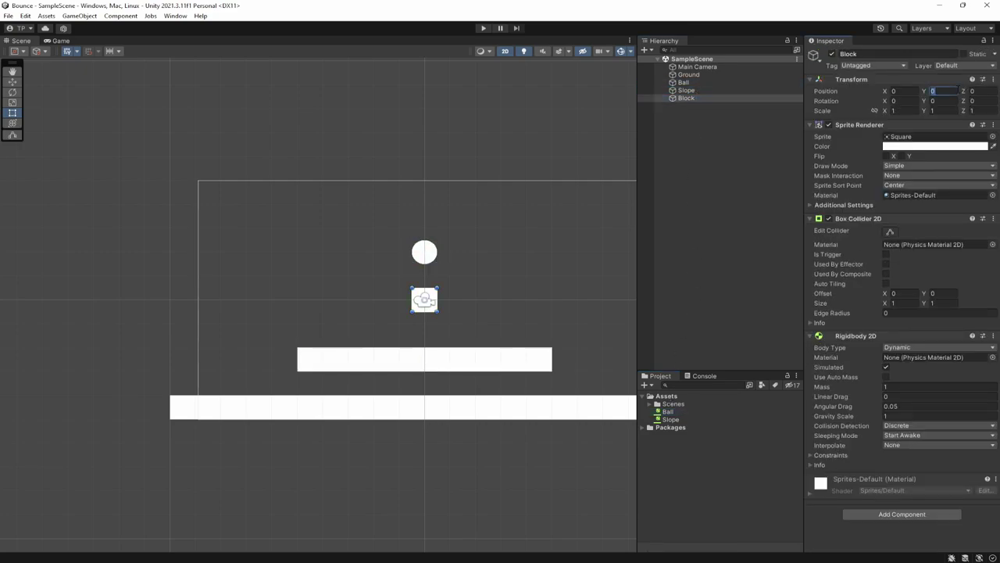
pyautogui.write('-2')
pyautogui.hotkey('ctrl', 'a')
pyautogui.write('2')
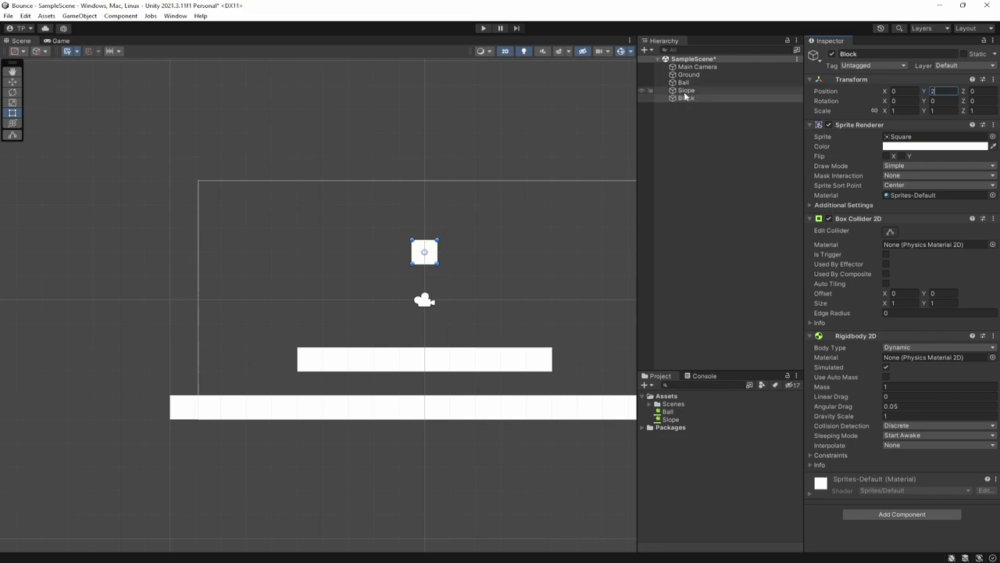
pyautogui.click(684, 83)
pyautogui.write('0')
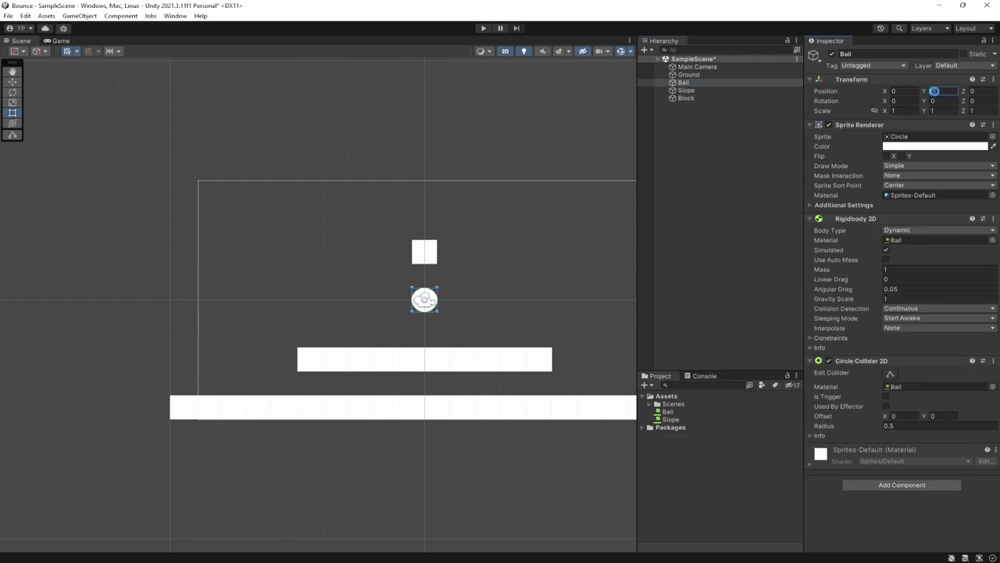
# Test-run the scene twice with the Block above the Ball to check how both objects bounce
pyautogui.click(482, 28)
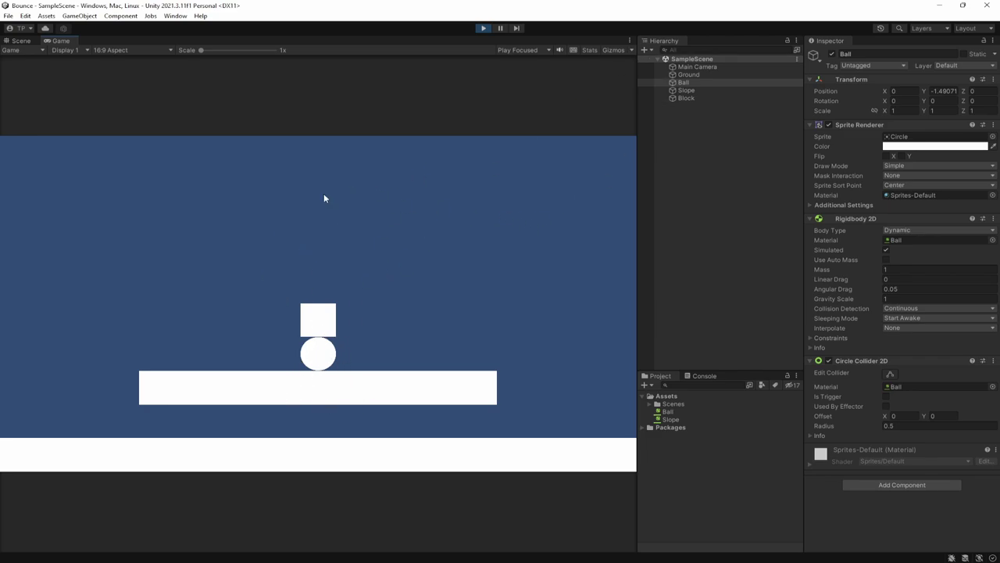
pyautogui.click(483, 28)
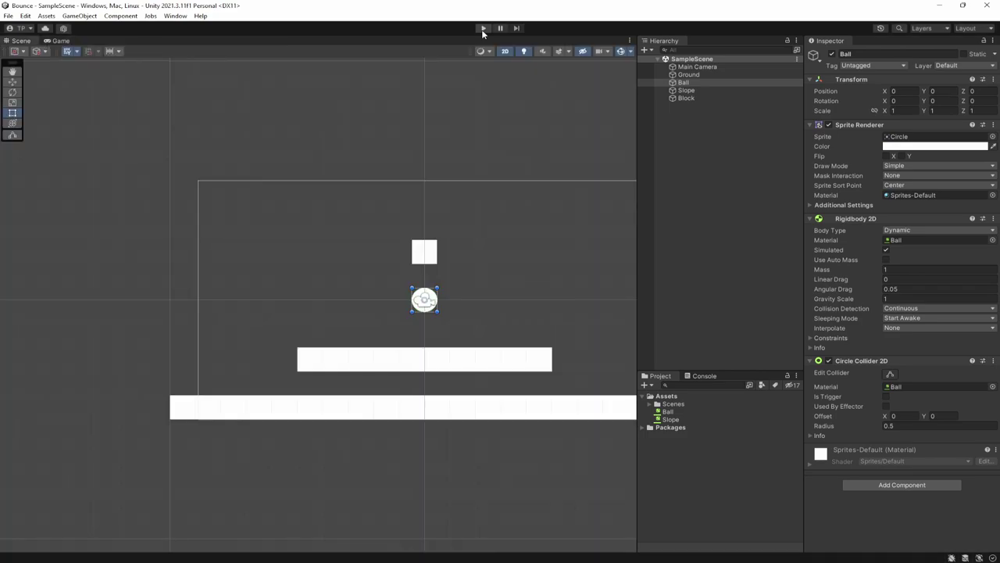
pyautogui.click(483, 29)
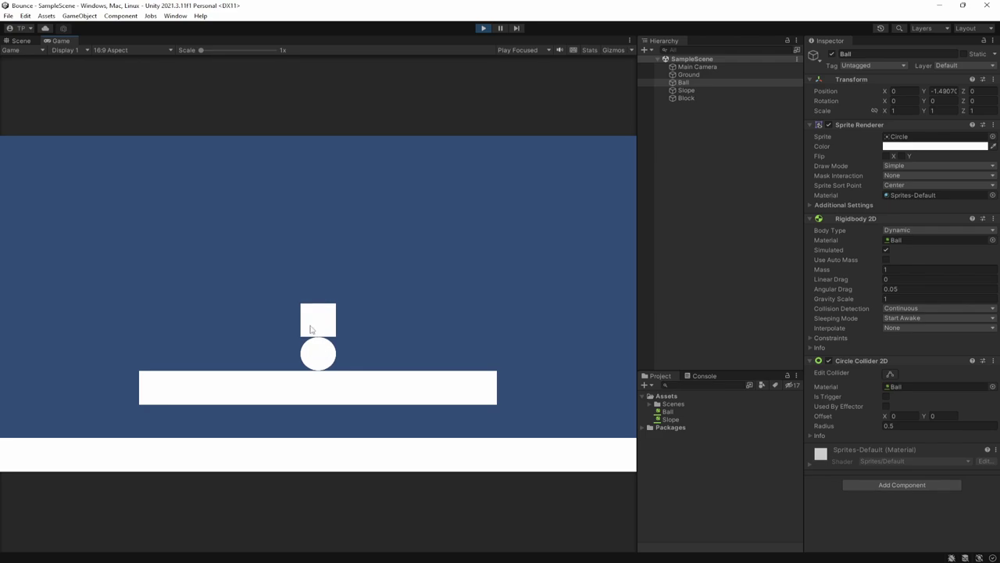
pyautogui.click(484, 28)
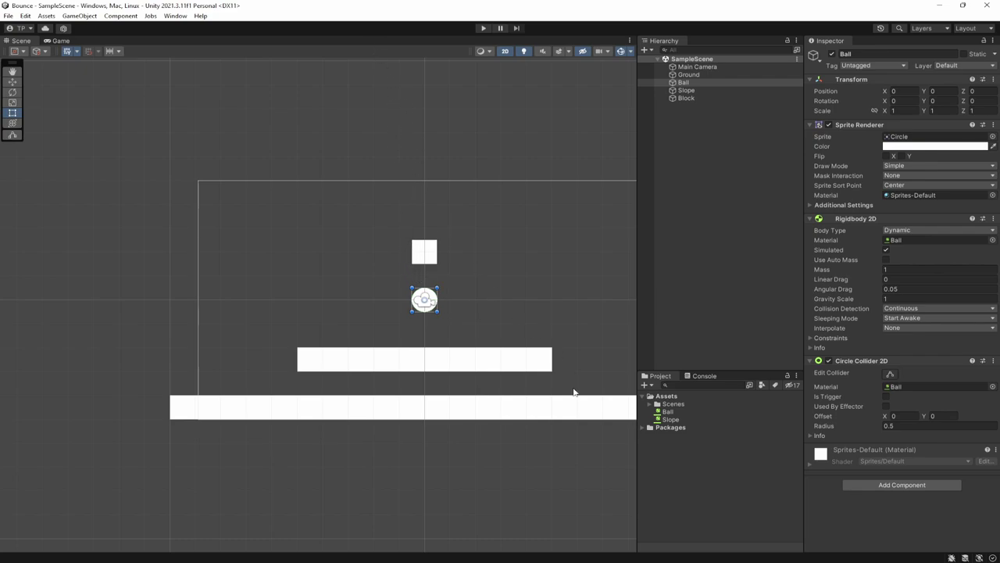
# Set the Slope physics material's bounciness to 0.95
pyautogui.click(664, 420)
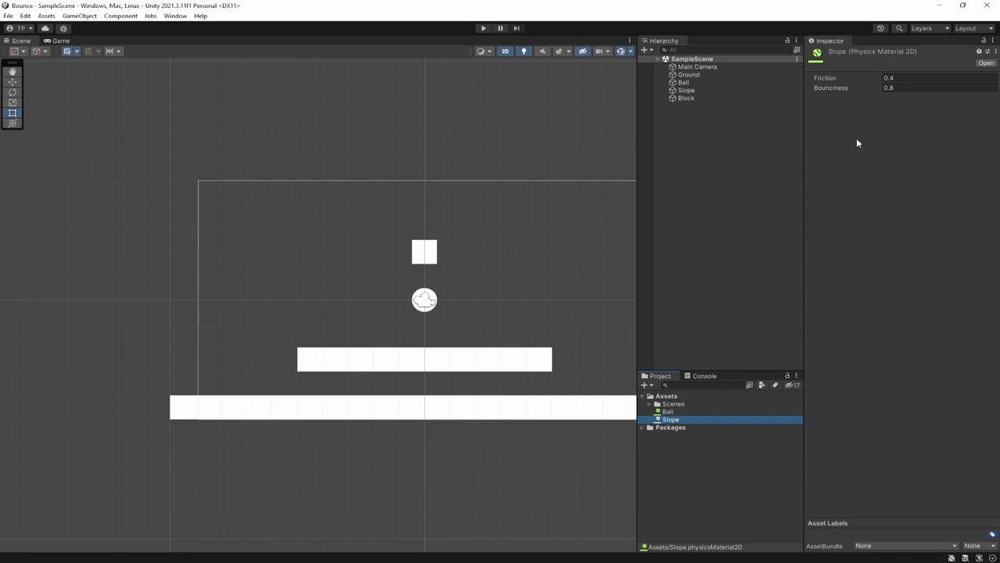
pyautogui.rightClick(830, 89)
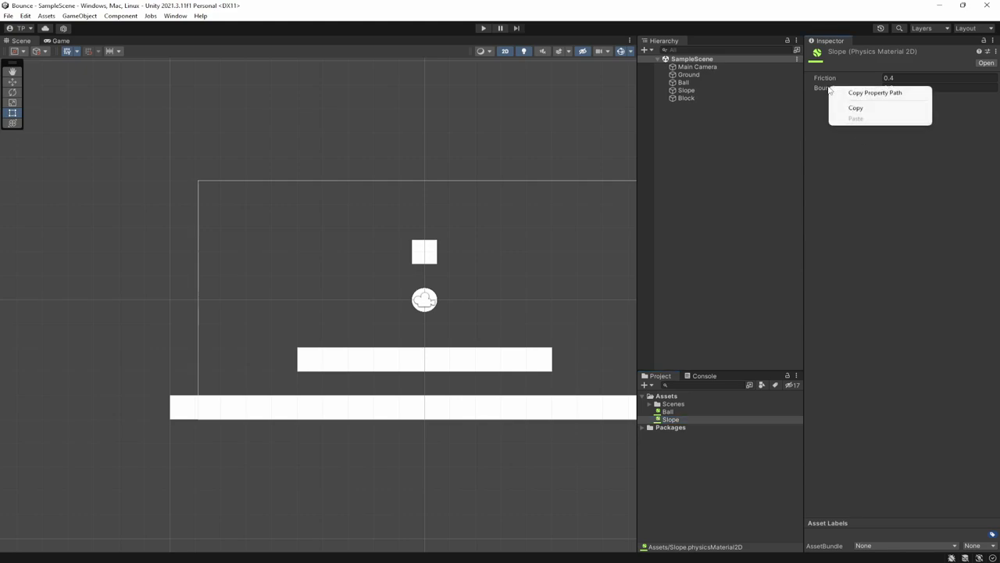
pyautogui.click(856, 157)
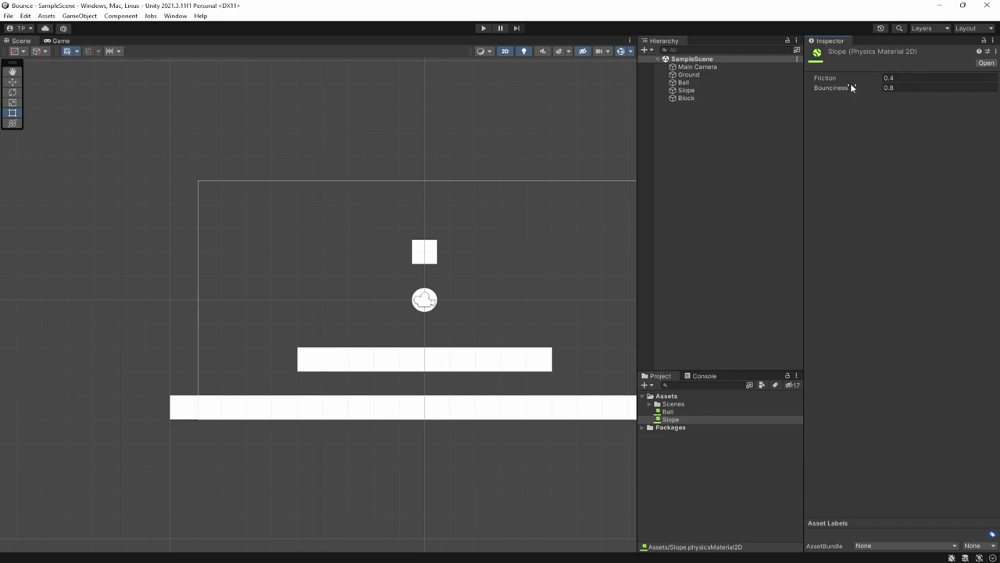
pyautogui.moveTo(847, 89); pyautogui.dragTo(851, 87)
pyautogui.click(907, 87)
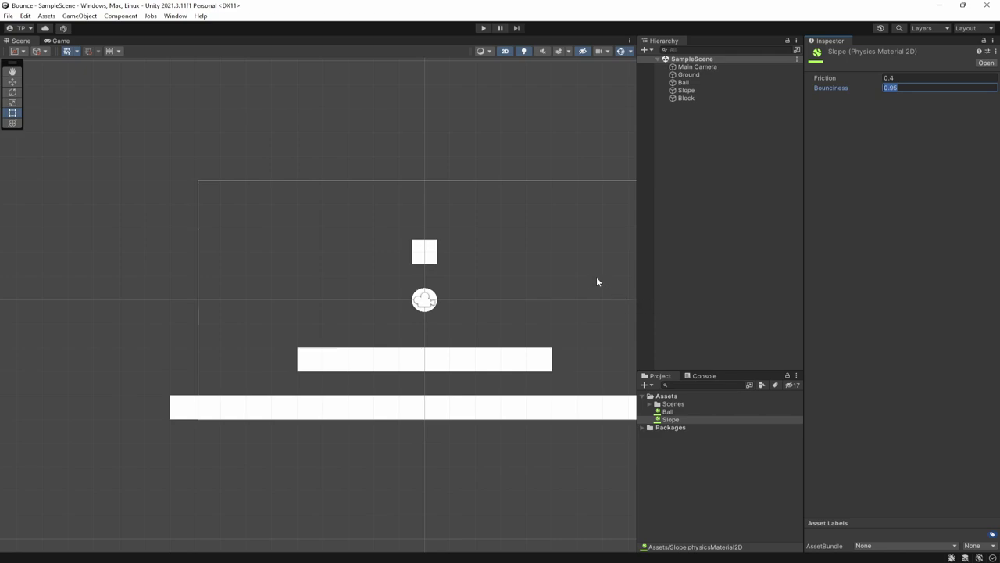
pyautogui.moveTo(596, 277); pyautogui.dragTo(510, 247, button='middle')
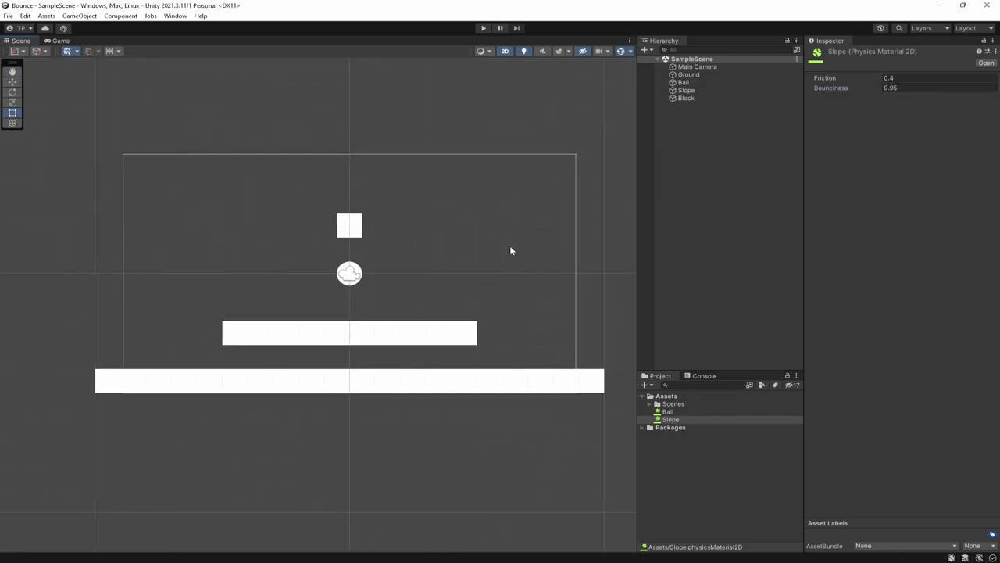